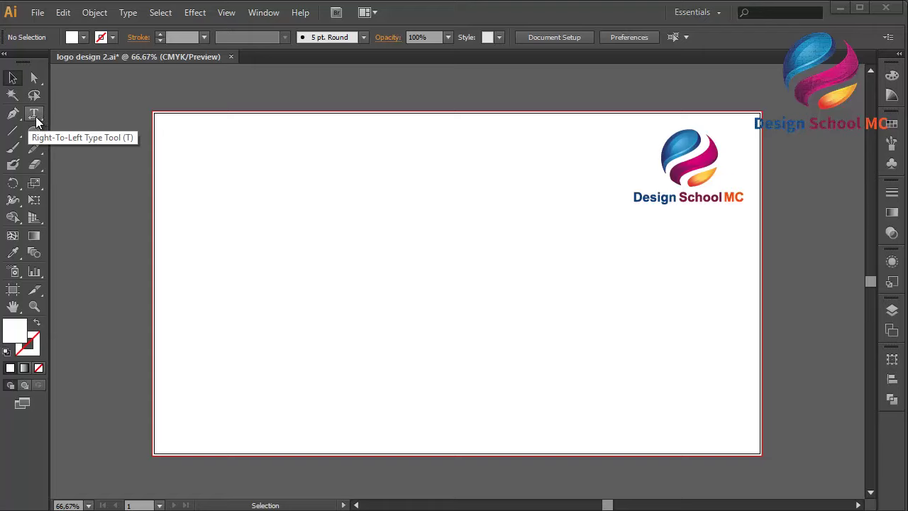
# Type a capital W on the artboard and scale it up.
pyautogui.click(34, 115)
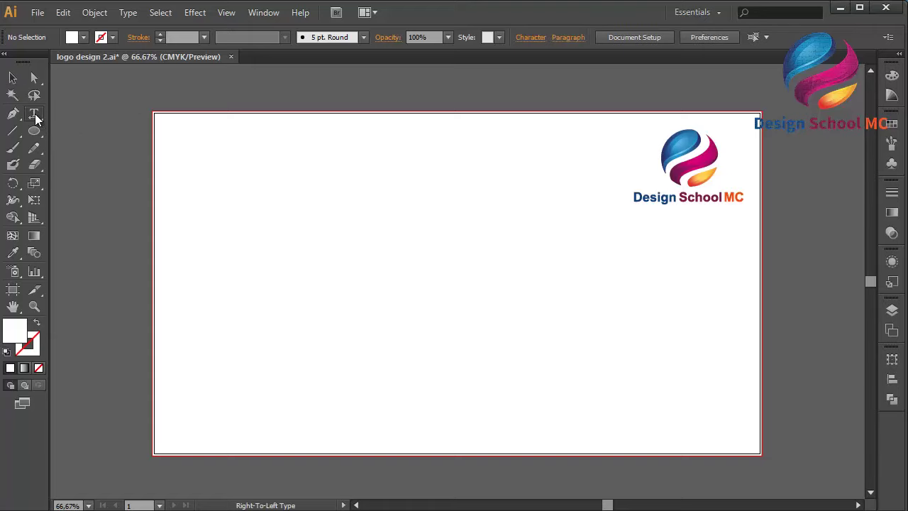
pyautogui.click(317, 332)
pyautogui.write('w')
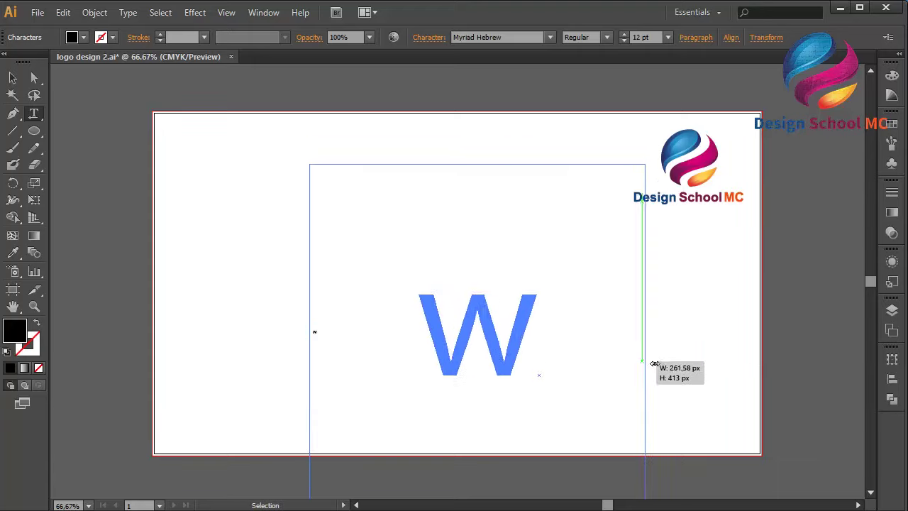
pyautogui.moveTo(335, 333); pyautogui.dragTo(745, 373)
pyautogui.click(744, 373)
pyautogui.click(13, 79)
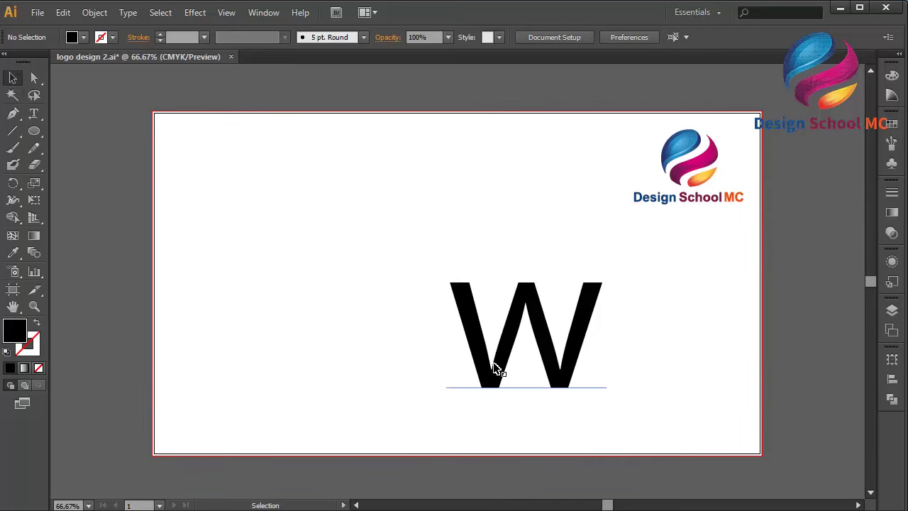
pyautogui.moveTo(488, 364); pyautogui.dragTo(386, 304)
# Set the W to Microsoft PhagsPa Bold, enlarge it to about 647 pt and centre it.
pyautogui.click(550, 37)
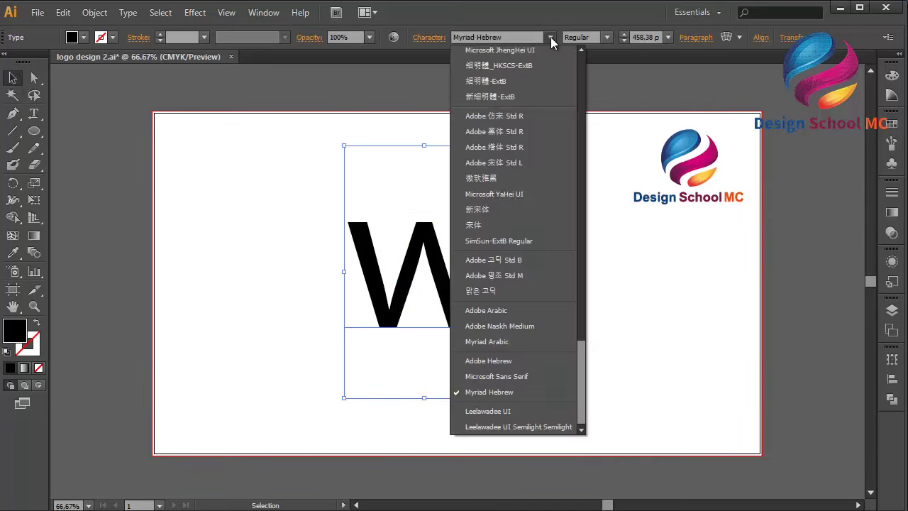
pyautogui.scroll(10, 584, 91)
pyautogui.click(529, 105)
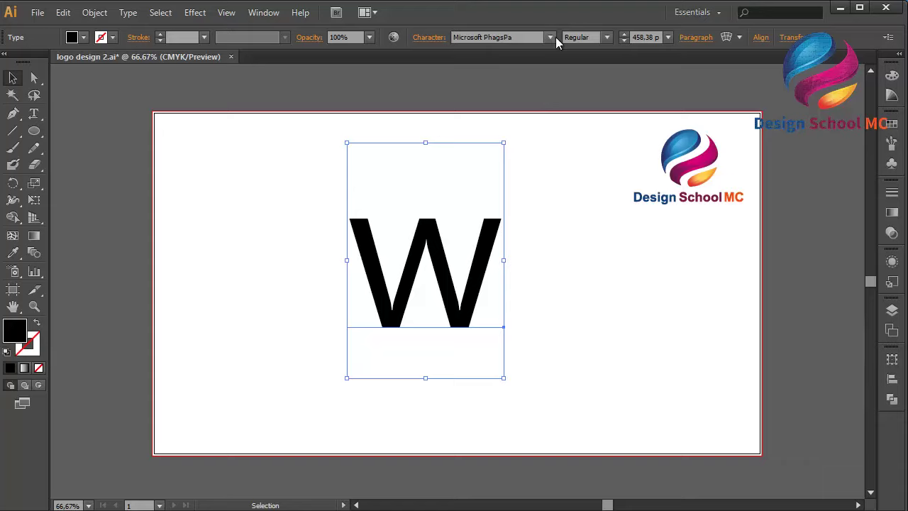
pyautogui.click(609, 37)
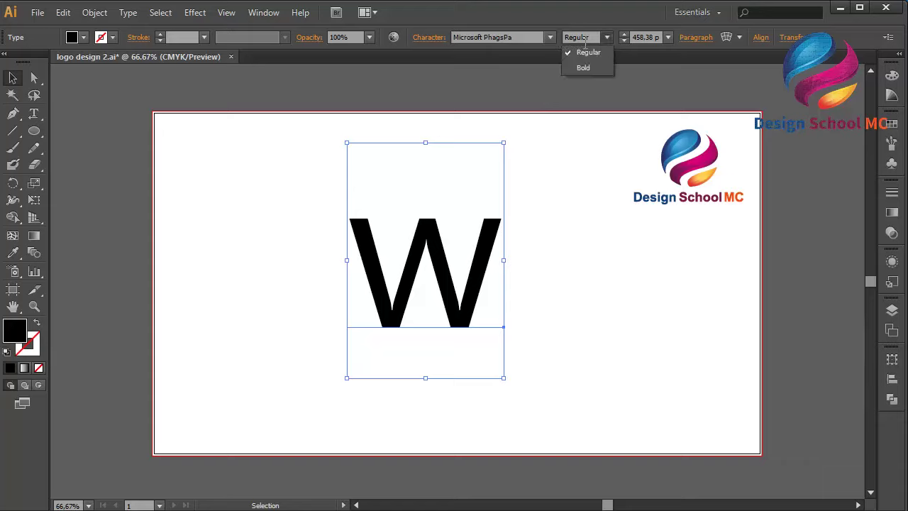
pyautogui.click(595, 69)
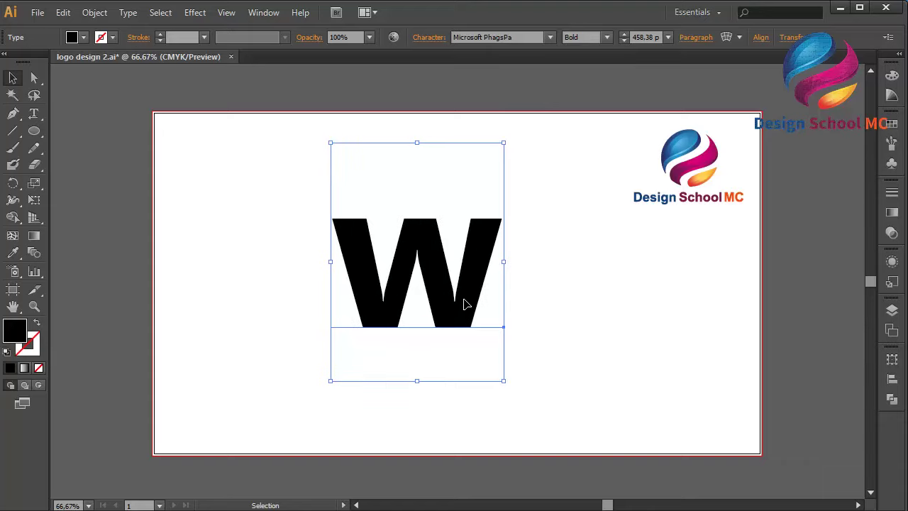
pyautogui.moveTo(416, 381); pyautogui.dragTo(416, 478)
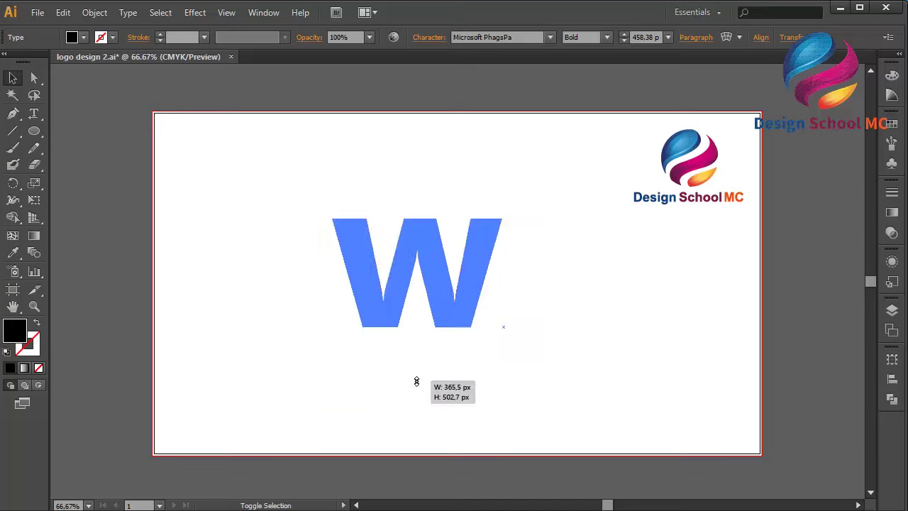
pyautogui.moveTo(481, 345); pyautogui.dragTo(502, 309)
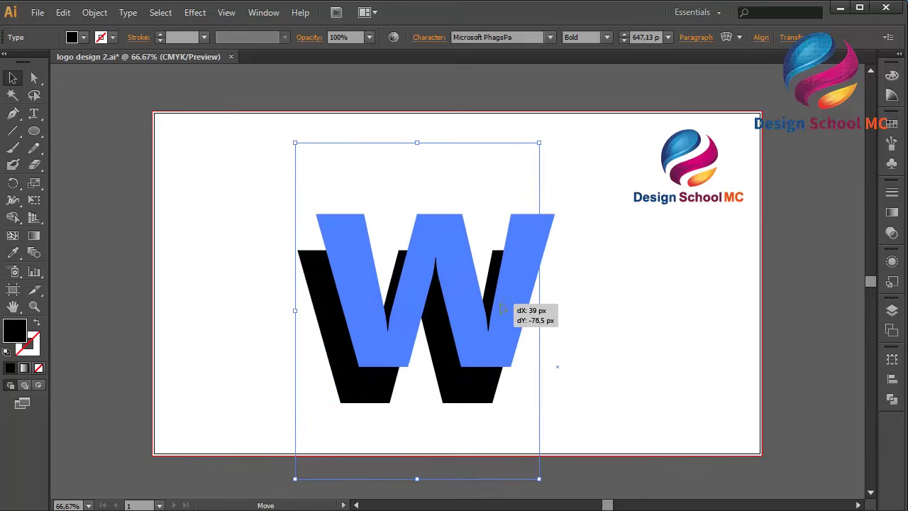
pyautogui.click(92, 131)
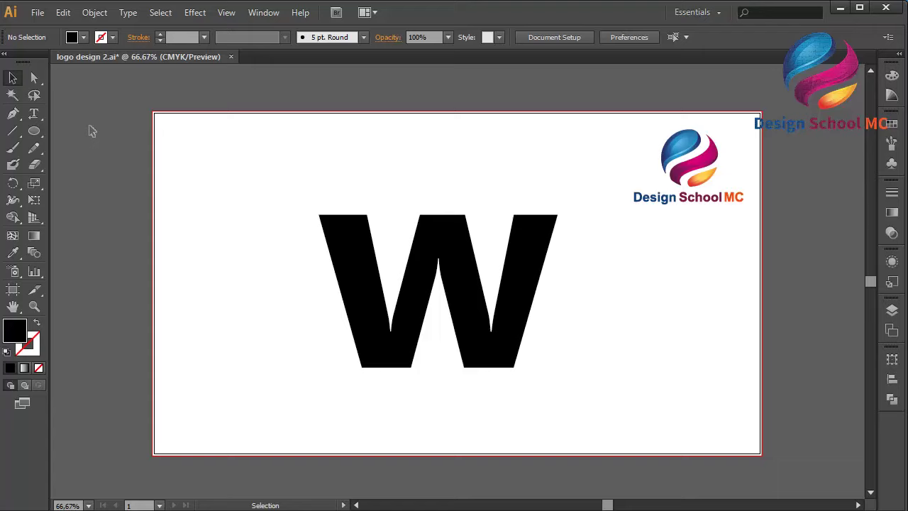
# Draw a black triangle from the W's left arm top to a peak above-left and its bottom-left corner.
pyautogui.click(13, 113)
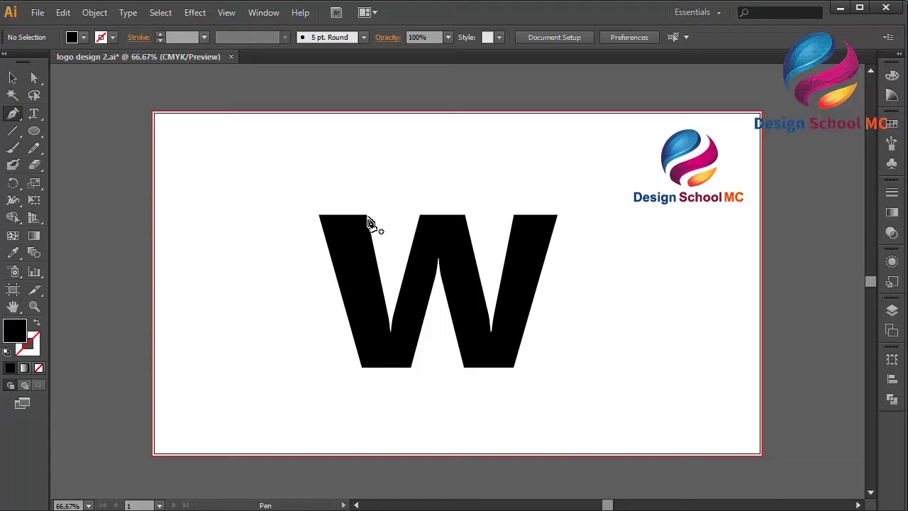
pyautogui.click(367, 214)
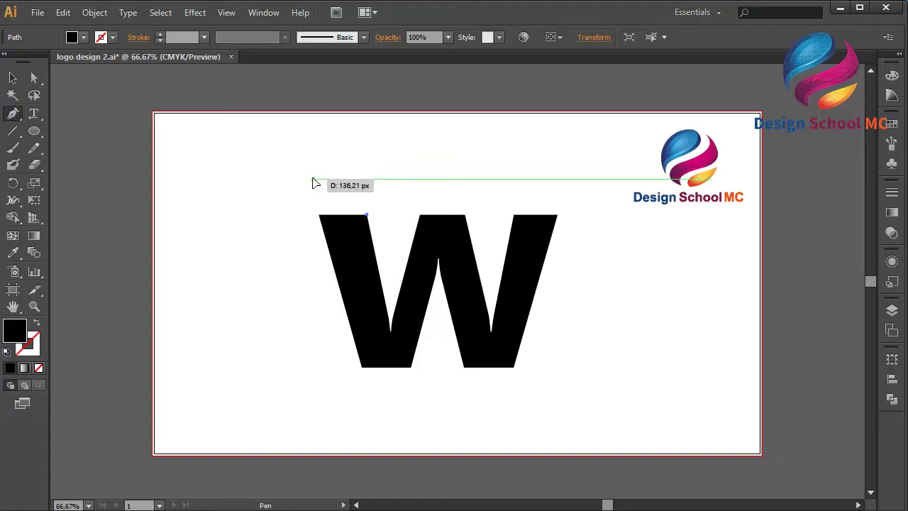
pyautogui.click(313, 179)
pyautogui.click(317, 213)
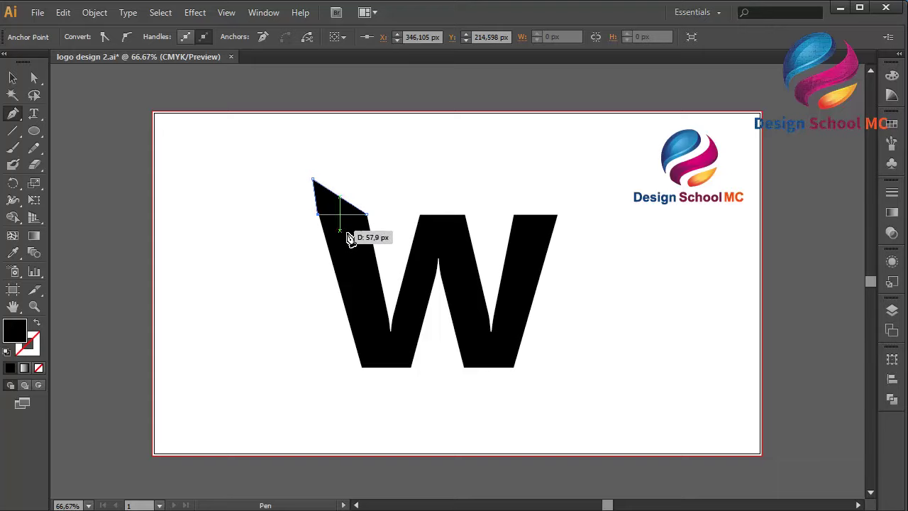
pyautogui.hotkey('ctrl', 'z')
pyautogui.hotkey('ctrl', 'z')
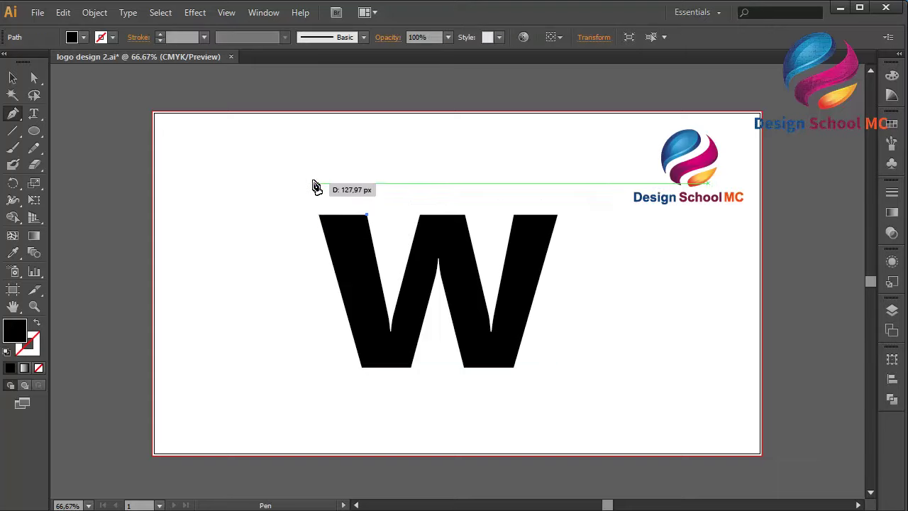
pyautogui.click(303, 170)
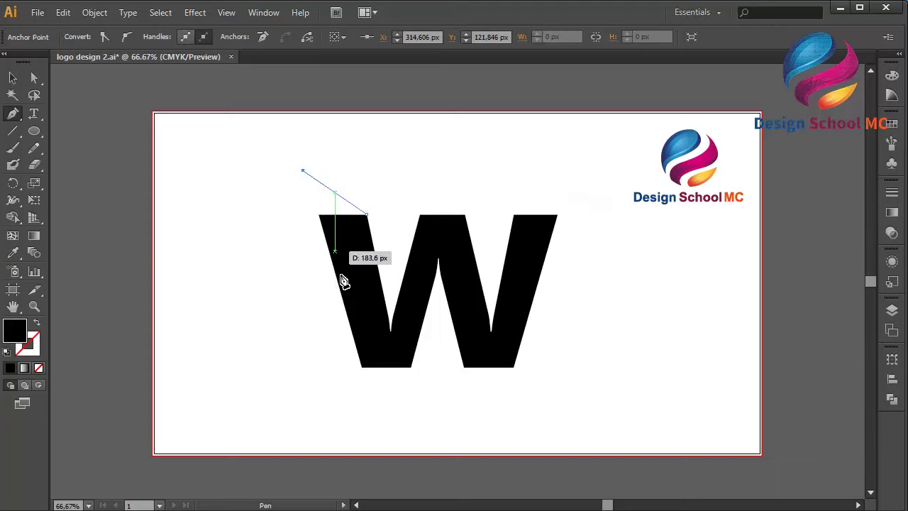
pyautogui.click(362, 368)
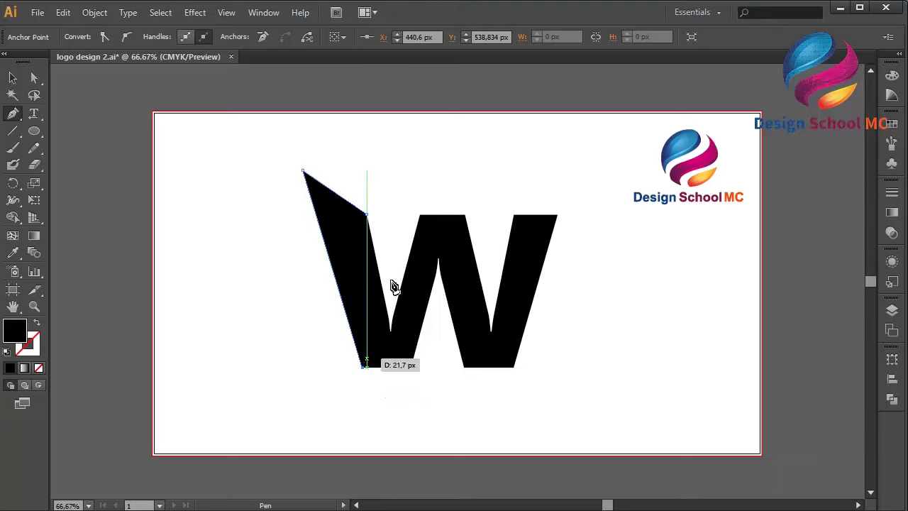
pyautogui.click(366, 215)
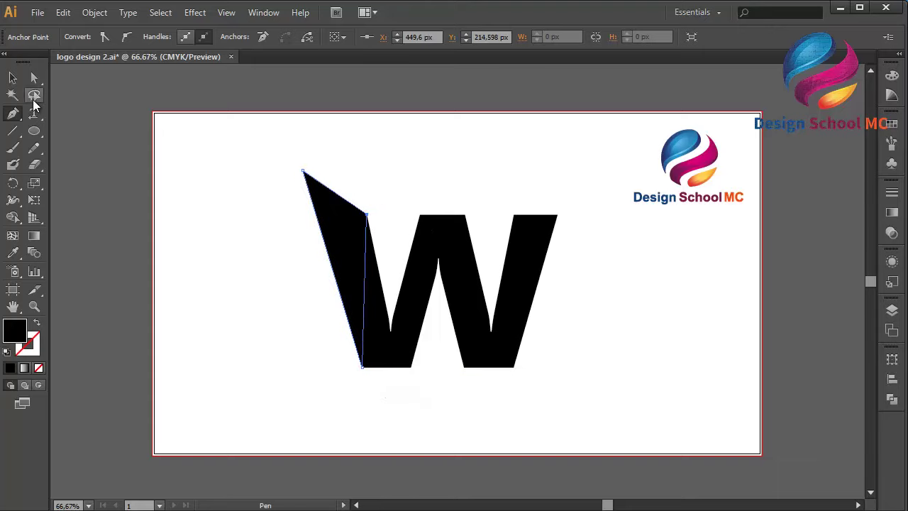
pyautogui.click(13, 77)
pyautogui.click(115, 144)
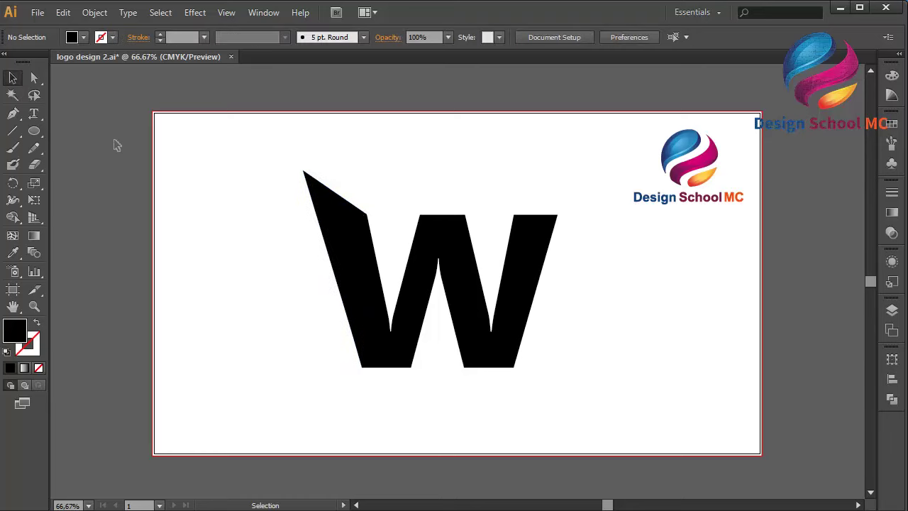
# Set the fill colour to light grey #AAAAAA and zoom the view to 100%.
pyautogui.doubleClick(14, 332)
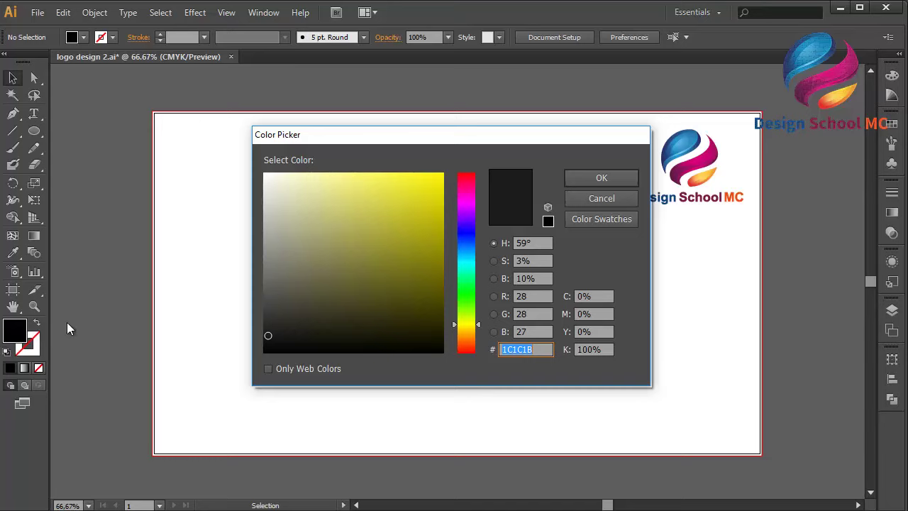
pyautogui.moveTo(272, 235); pyautogui.dragTo(264, 235)
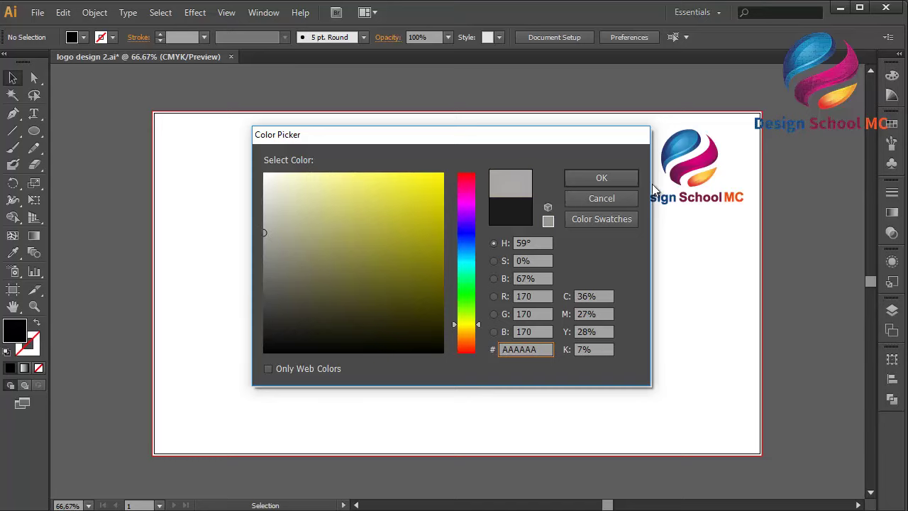
pyautogui.click(600, 179)
pyautogui.hotkey('ctrl', '1')
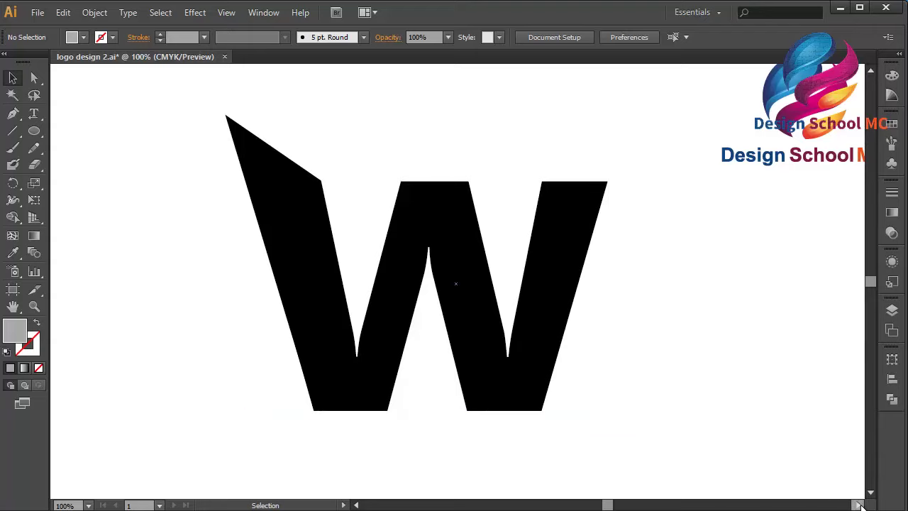
pyautogui.click(858, 505)
pyautogui.click(872, 70)
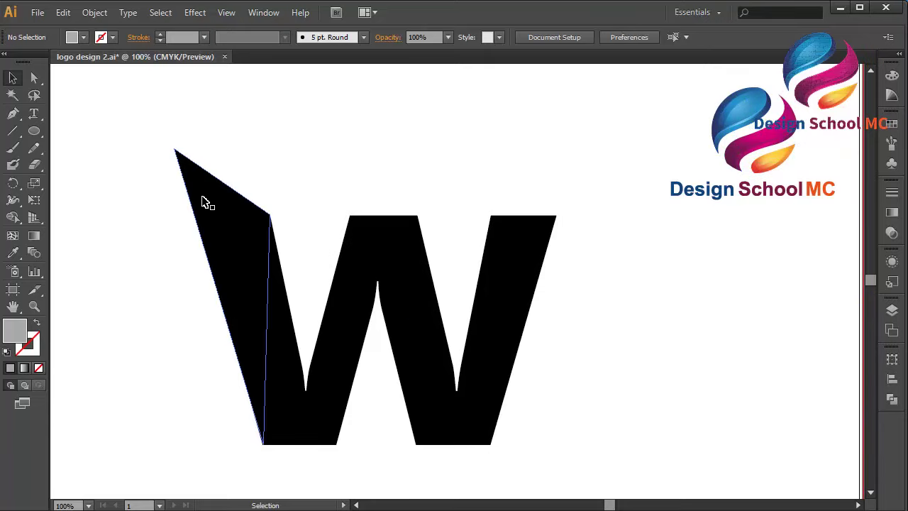
# Draw a triangular facet at the W's top-left tip, reaching its top inner corner.
pyautogui.click(16, 118)
pyautogui.click(175, 150)
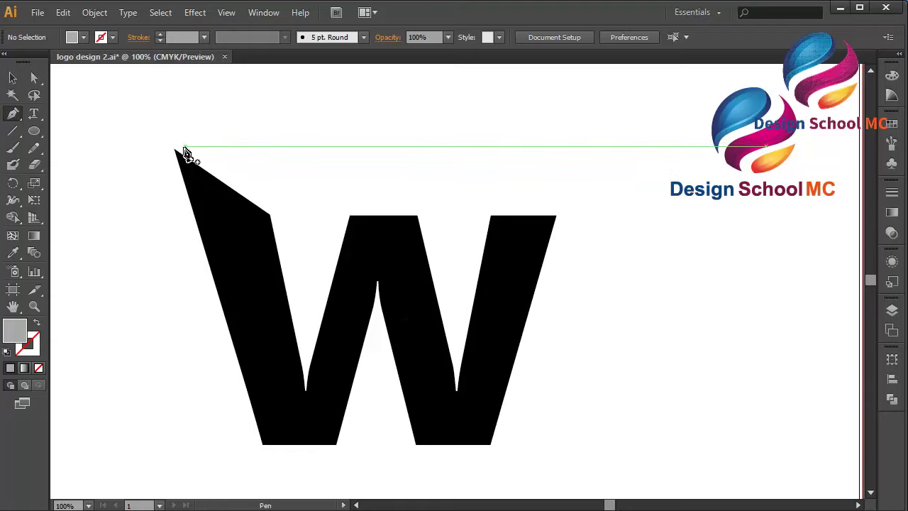
pyautogui.click(269, 214)
pyautogui.click(262, 445)
pyautogui.click(175, 150)
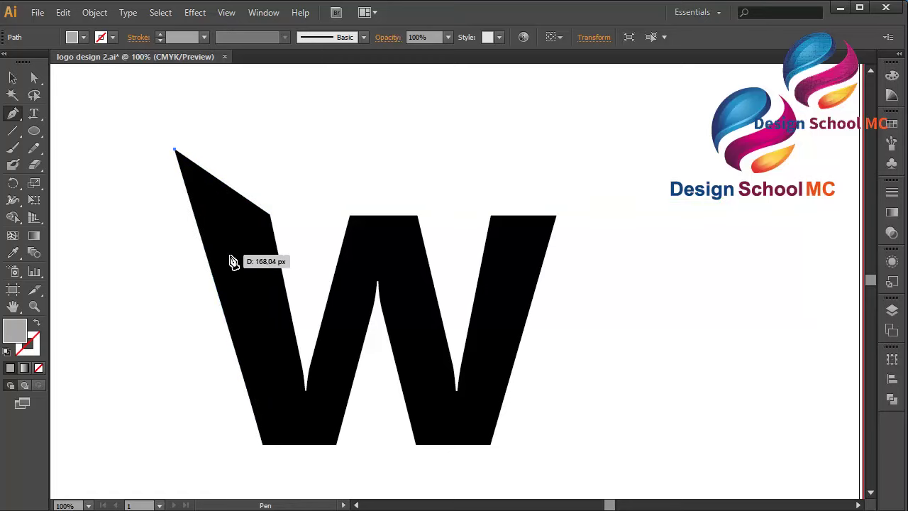
pyautogui.click(239, 259)
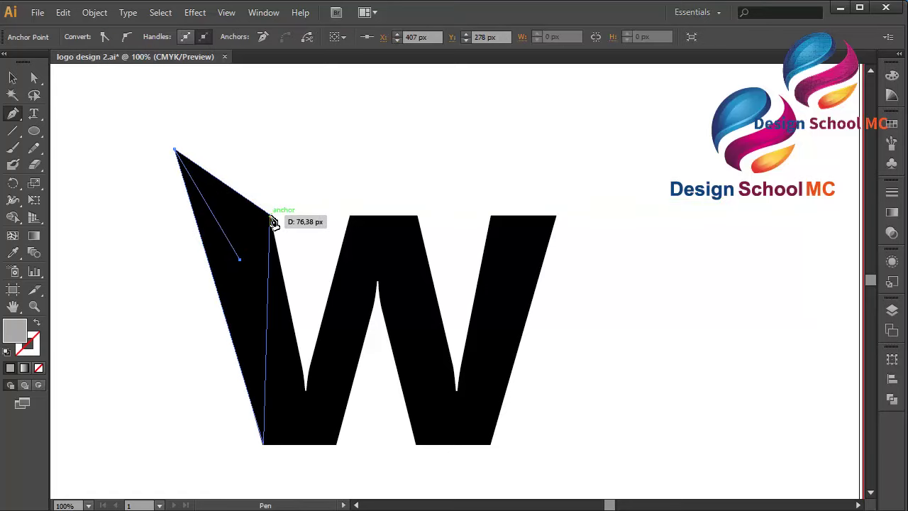
pyautogui.click(270, 214)
pyautogui.click(176, 151)
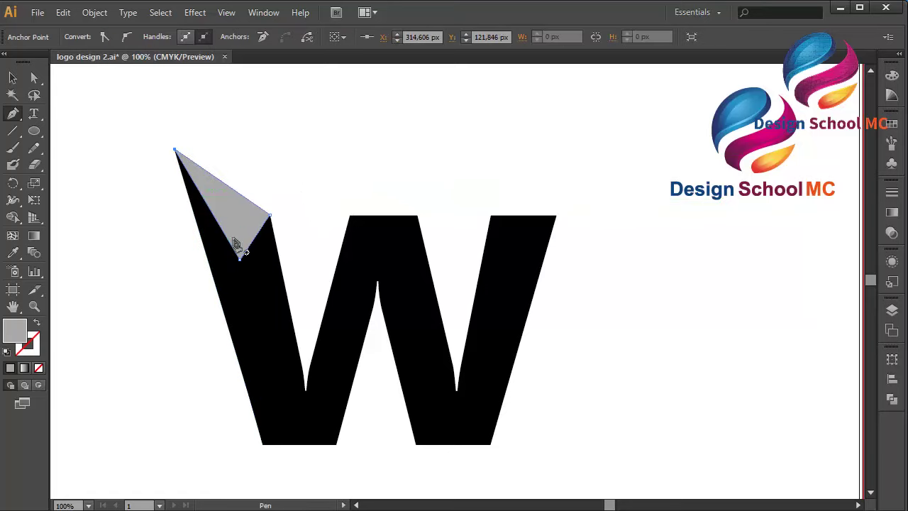
# Fill the top-left facet with green #009E5E.
pyautogui.doubleClick(16, 331)
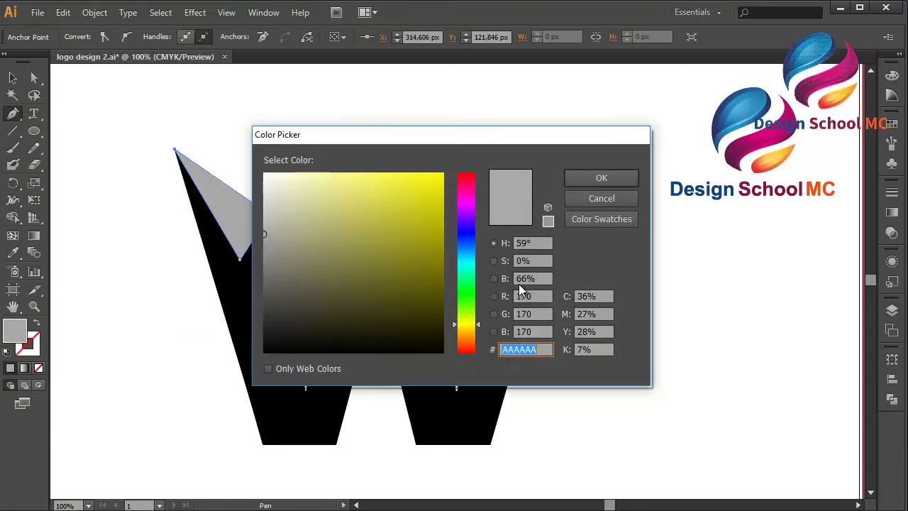
pyautogui.moveTo(468, 195); pyautogui.dragTo(466, 193)
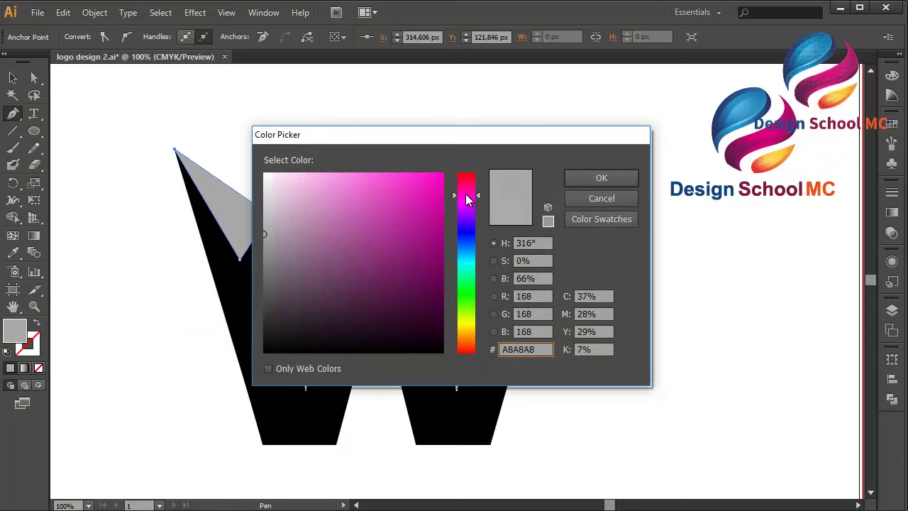
pyautogui.moveTo(436, 235); pyautogui.dragTo(450, 241)
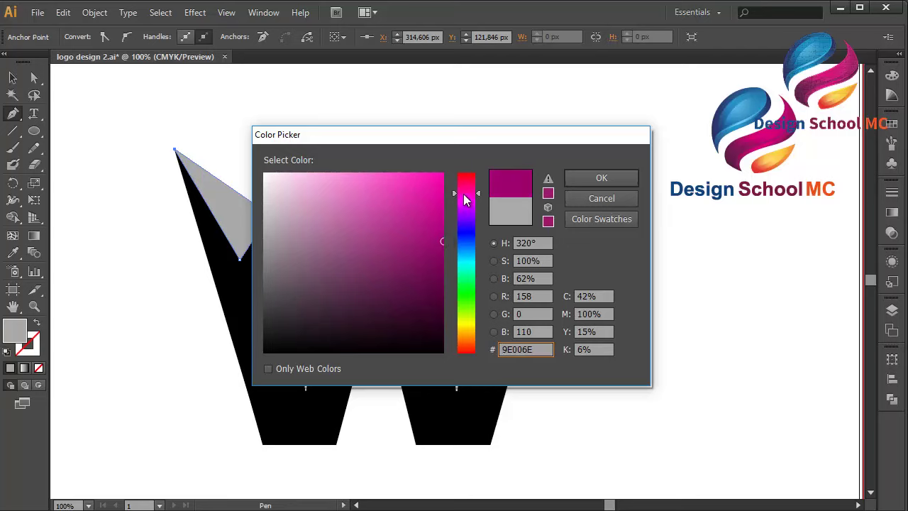
pyautogui.moveTo(463, 195)
pyautogui.mouseDown()
pyautogui.moveTo(473, 303)
pyautogui.moveTo(467, 275)
pyautogui.mouseUp()
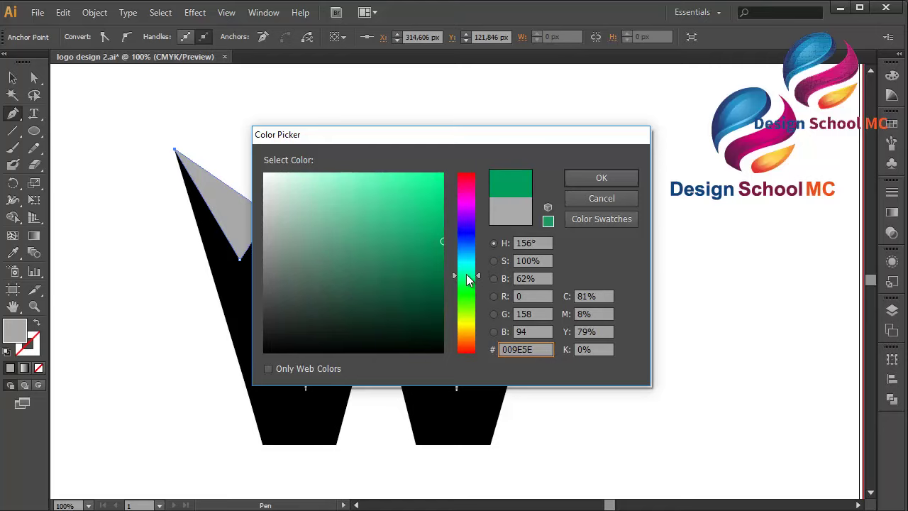
pyautogui.click(595, 179)
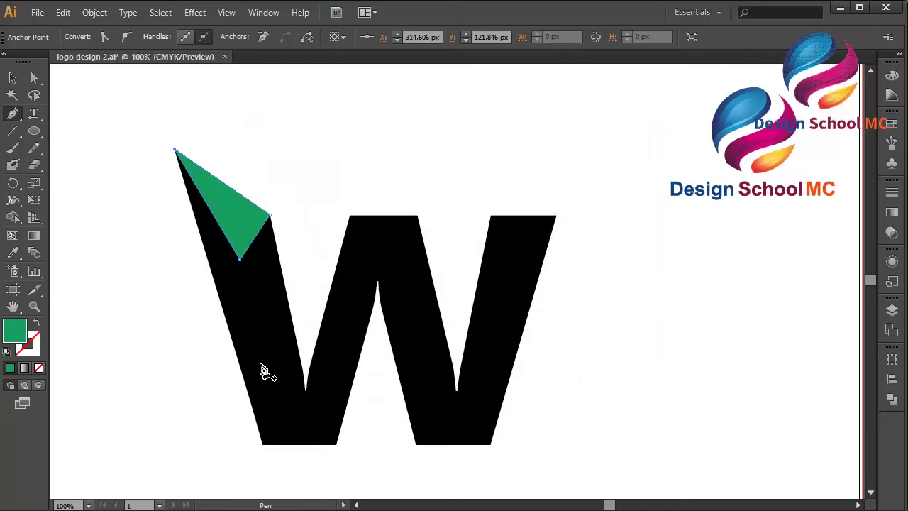
# Add a dark green sliver facet along the W's left edge from the bottom tip to the top-left tip.
pyautogui.click(264, 443)
pyautogui.click(239, 257)
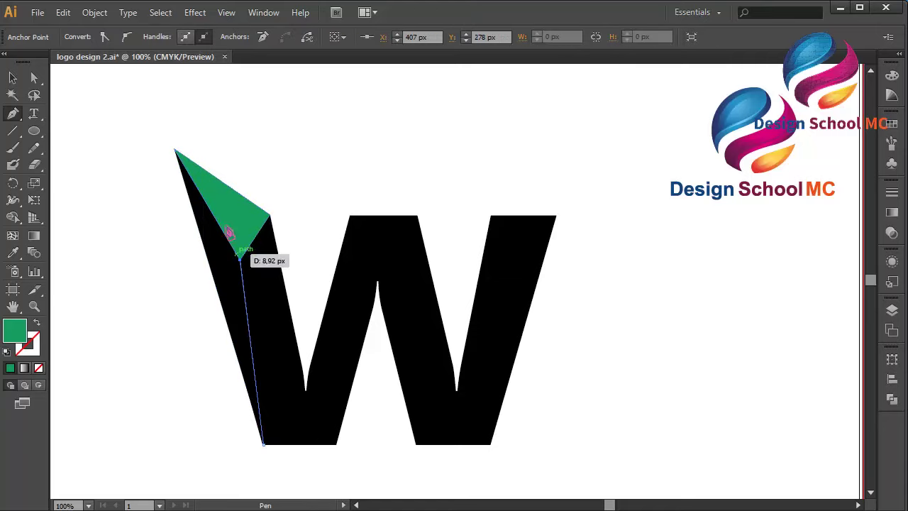
pyautogui.click(175, 150)
pyautogui.click(264, 443)
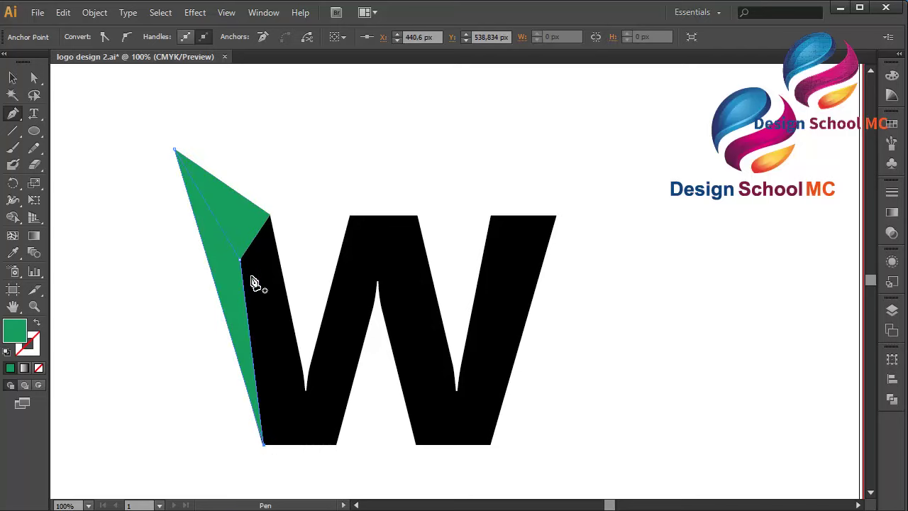
pyautogui.doubleClick(19, 329)
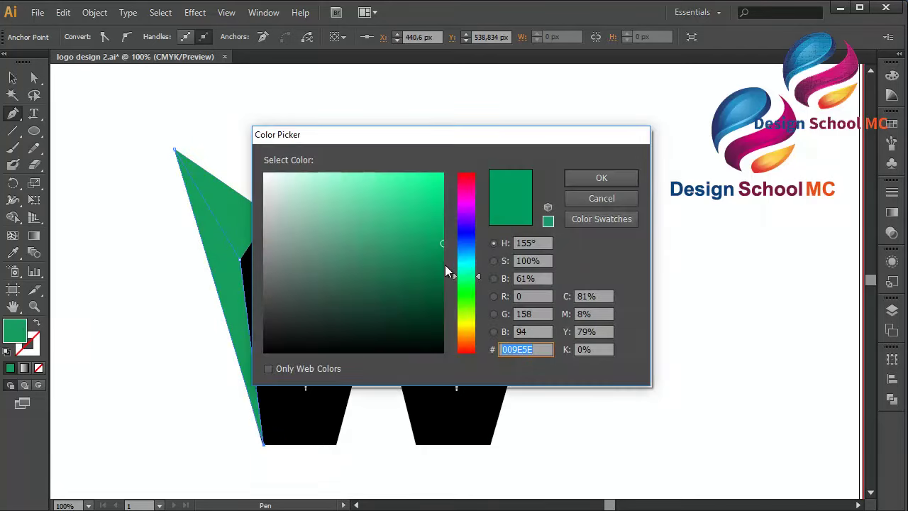
pyautogui.moveTo(432, 263); pyautogui.dragTo(446, 270)
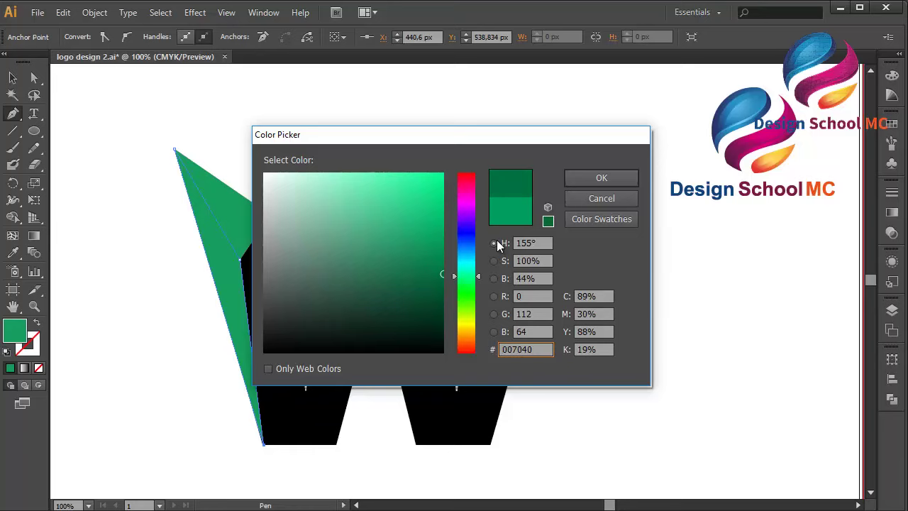
pyautogui.click(578, 181)
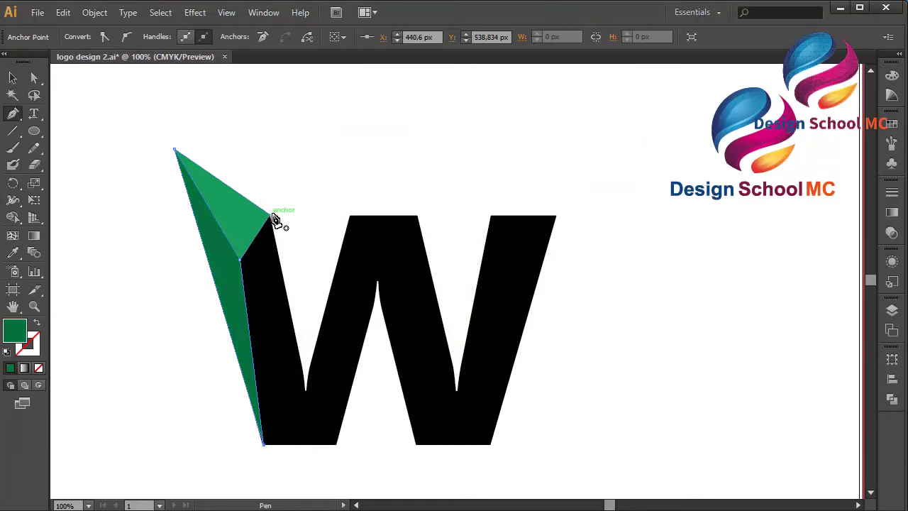
# Add a bright green #00CE6B facet reaching down to the W's inner bottom corner.
pyautogui.moveTo(270, 217); pyautogui.dragTo(241, 261)
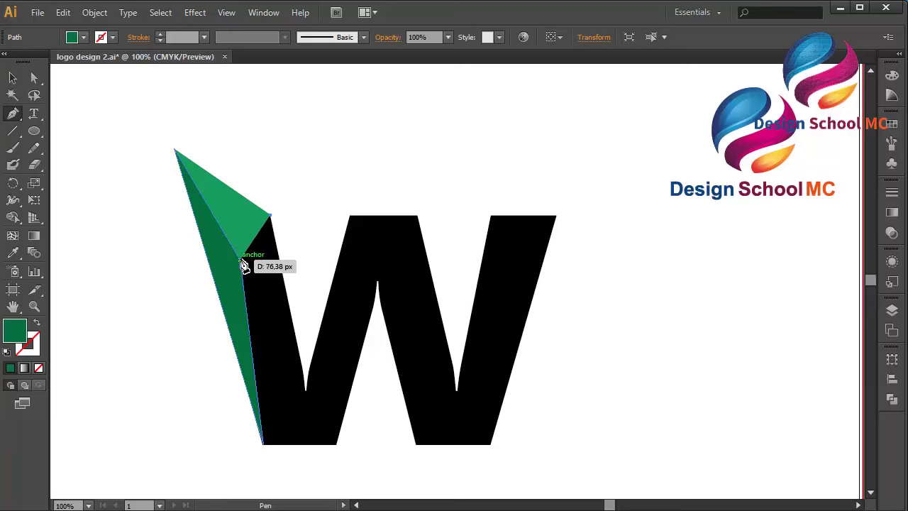
pyautogui.click(305, 390)
pyautogui.click(270, 214)
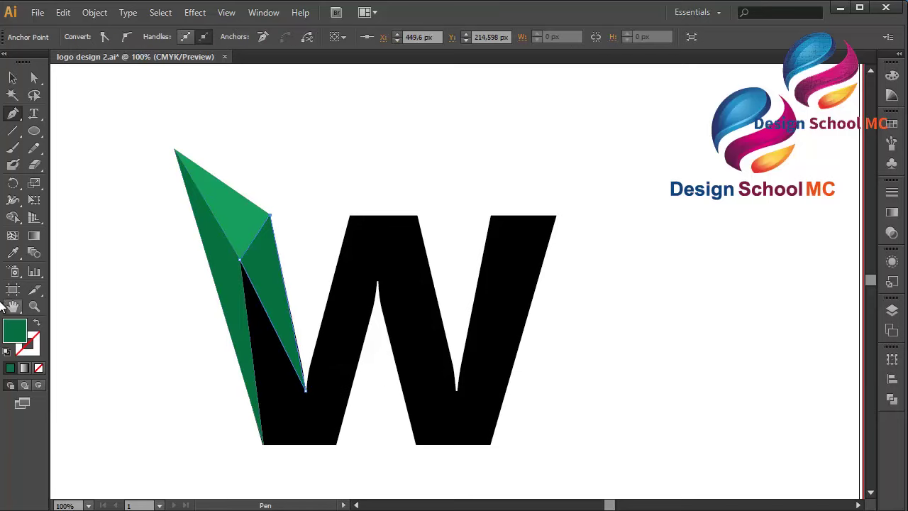
pyautogui.doubleClick(15, 334)
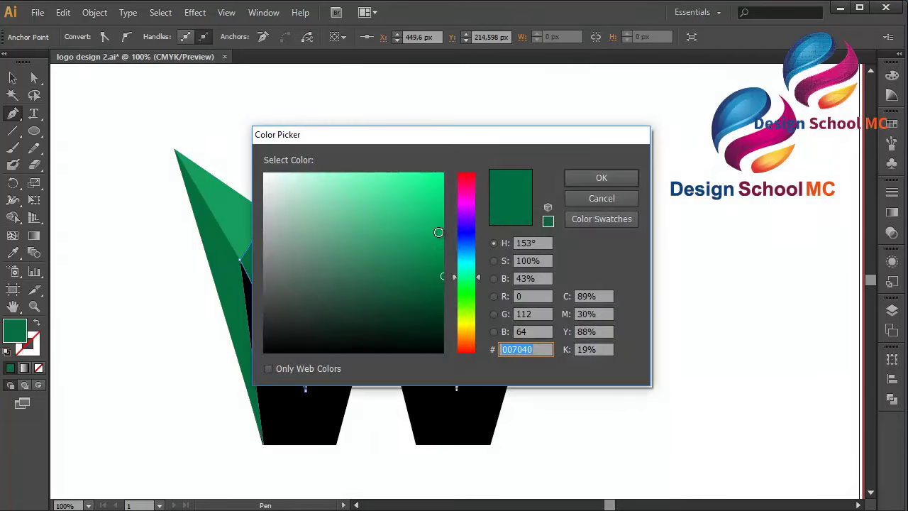
pyautogui.click(441, 229)
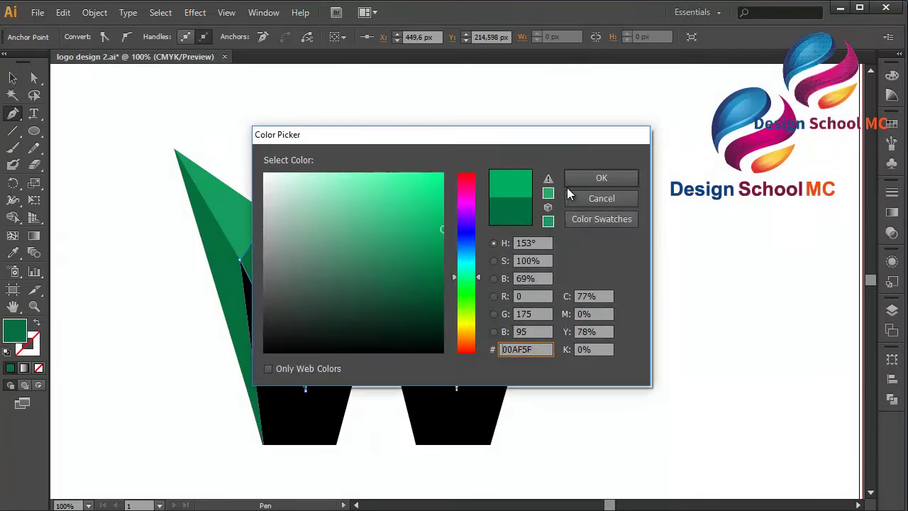
pyautogui.click(589, 179)
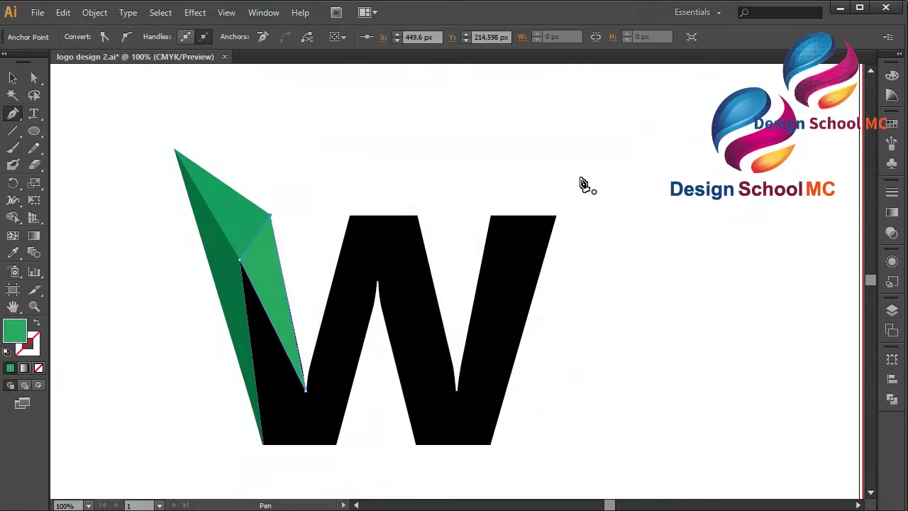
pyautogui.doubleClick(15, 336)
pyautogui.click(439, 205)
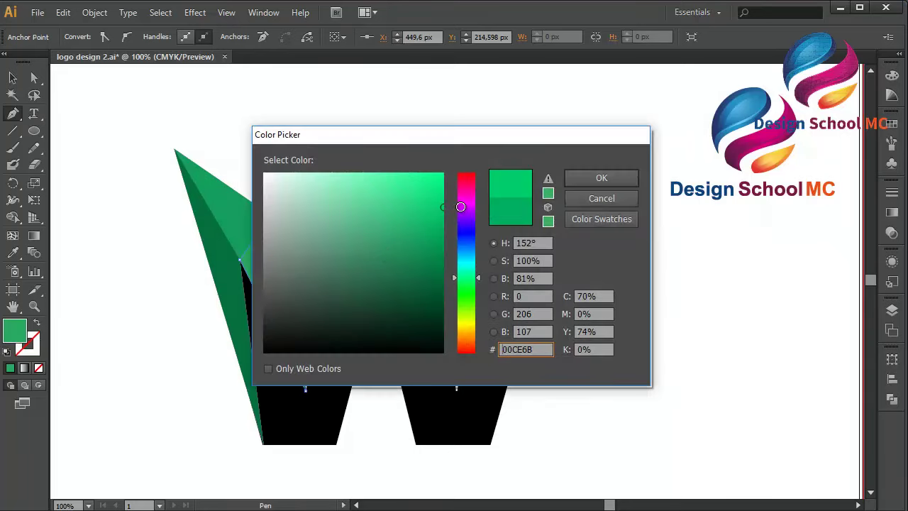
pyautogui.click(579, 179)
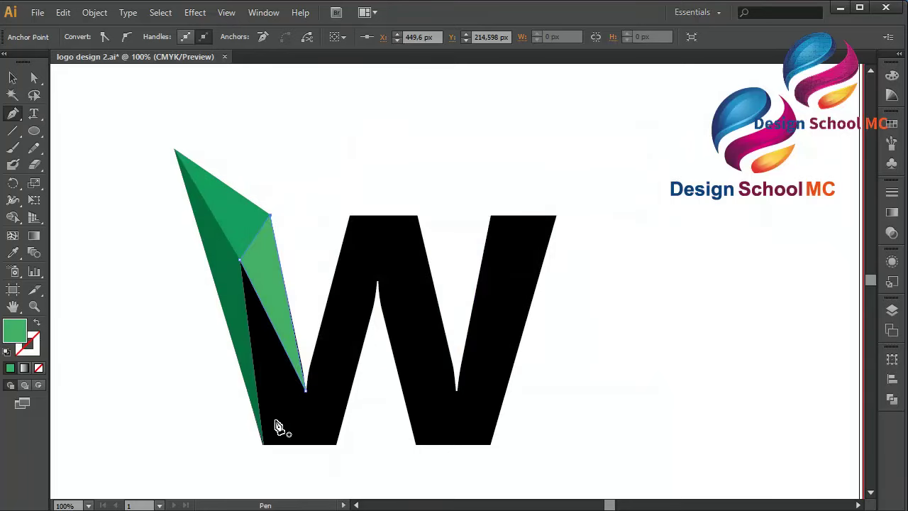
# Add a mid-green #009945 facet from the W's bottom tip to its inner bottom corner.
pyautogui.click(264, 444)
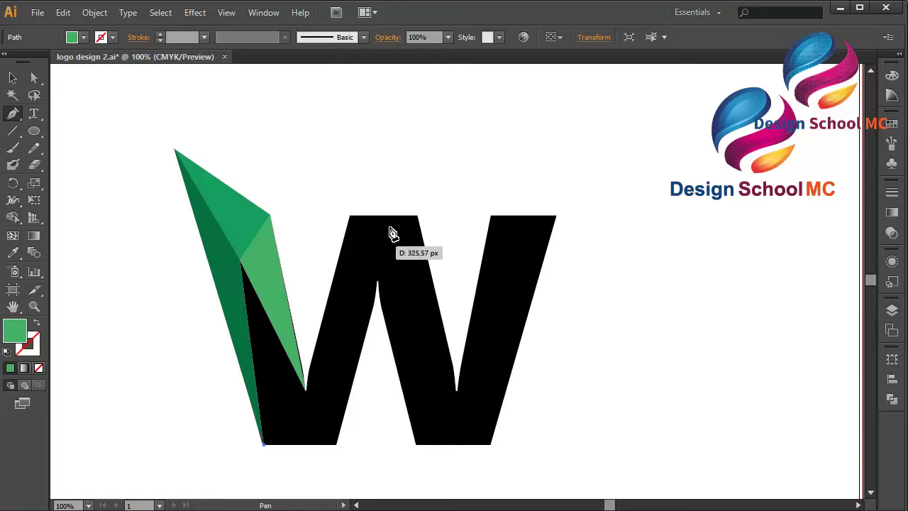
pyautogui.click(307, 391)
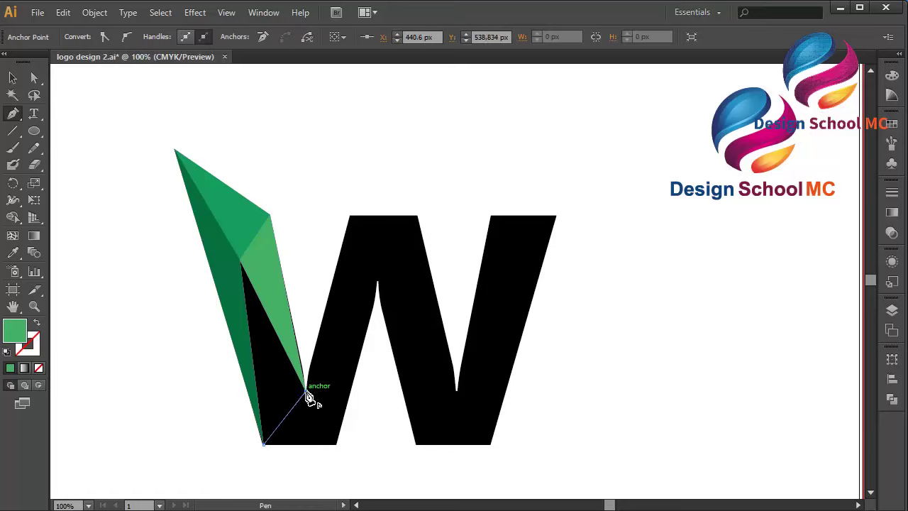
pyautogui.click(240, 260)
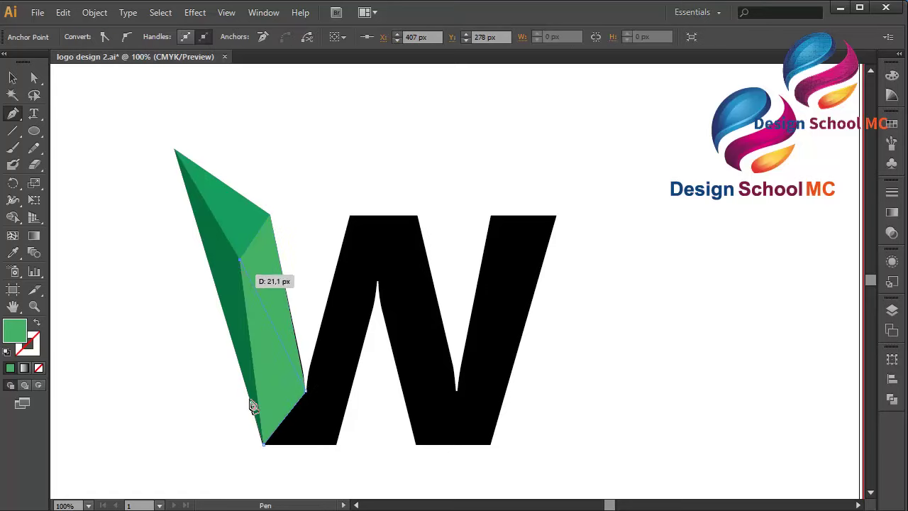
pyautogui.click(264, 444)
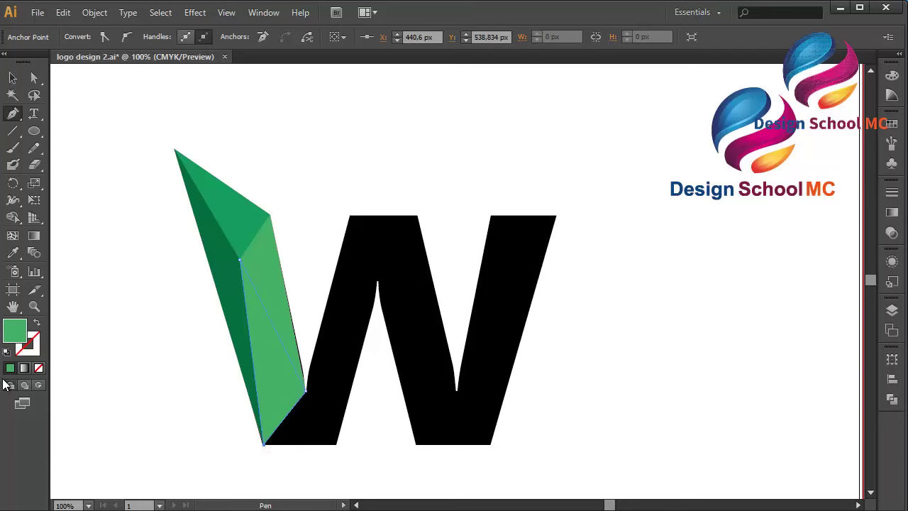
pyautogui.doubleClick(12, 339)
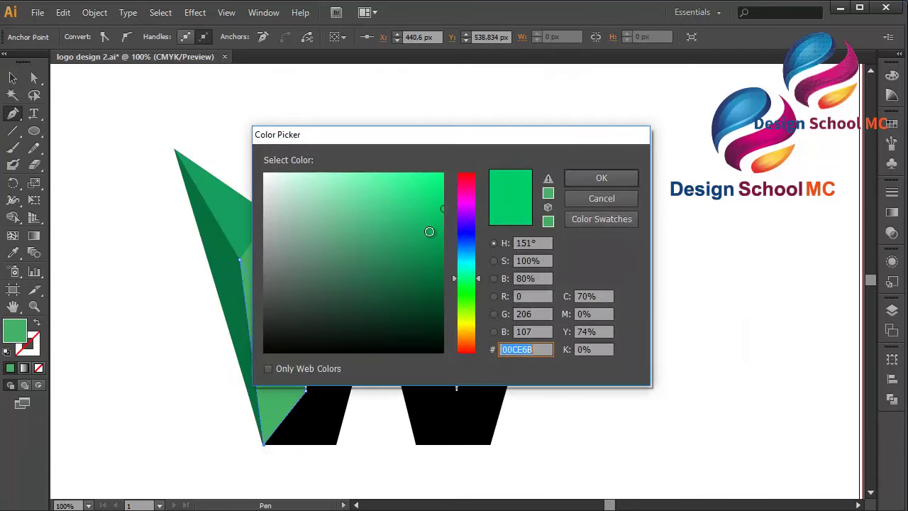
pyautogui.moveTo(429, 232); pyautogui.dragTo(457, 234)
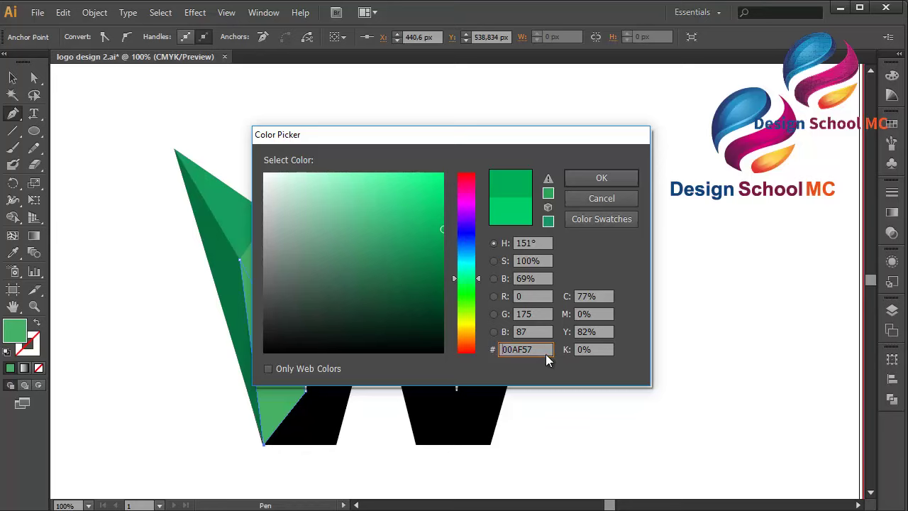
pyautogui.moveTo(544, 349); pyautogui.dragTo(462, 362)
pyautogui.click(600, 179)
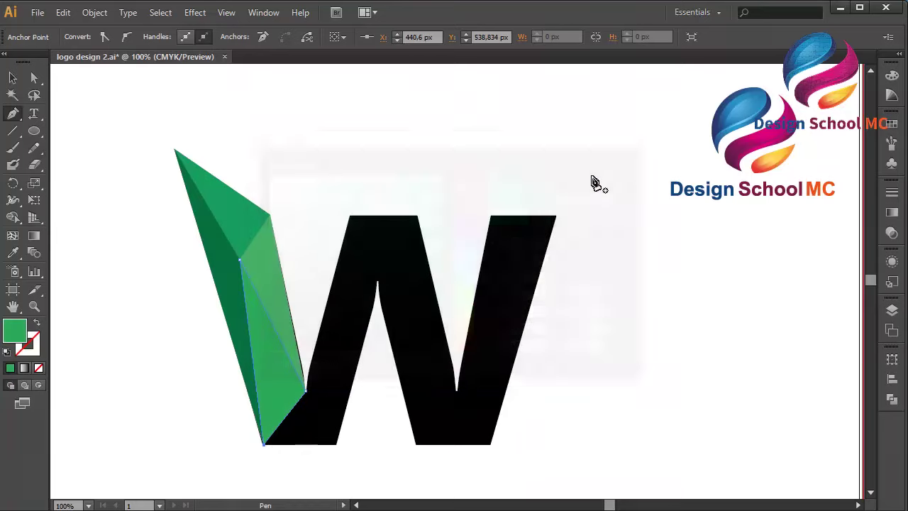
pyautogui.doubleClick(15, 332)
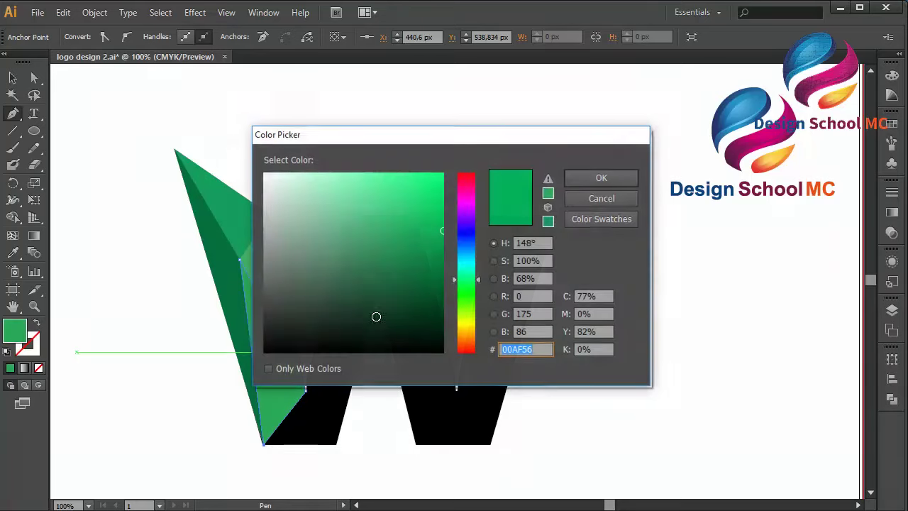
pyautogui.moveTo(440, 248); pyautogui.dragTo(453, 250)
pyautogui.click(614, 178)
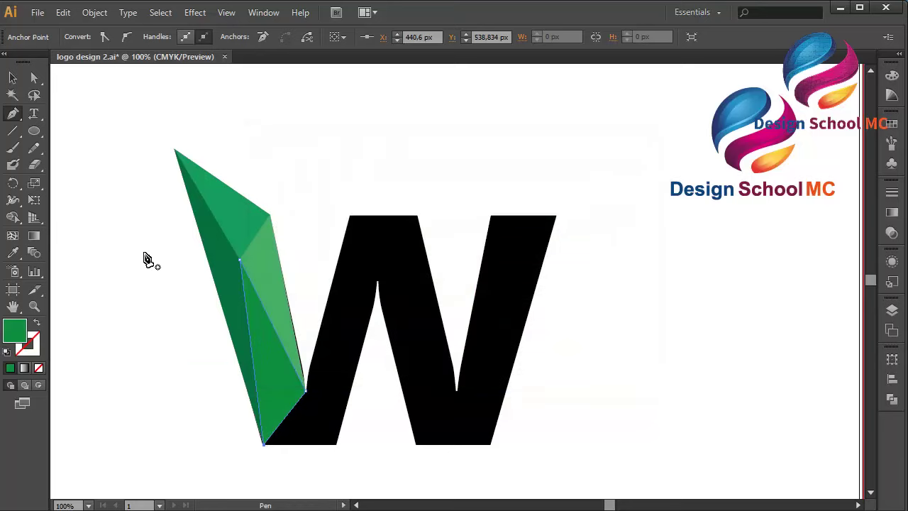
pyautogui.click(11, 78)
# Draw a thin shard from the V's bottom tip up to the top of the W's middle.
pyautogui.click(103, 99)
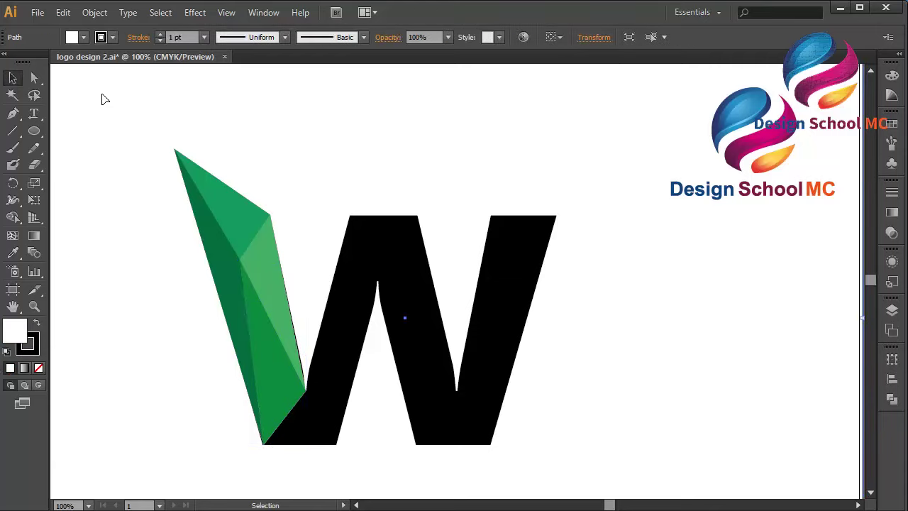
pyautogui.click(14, 114)
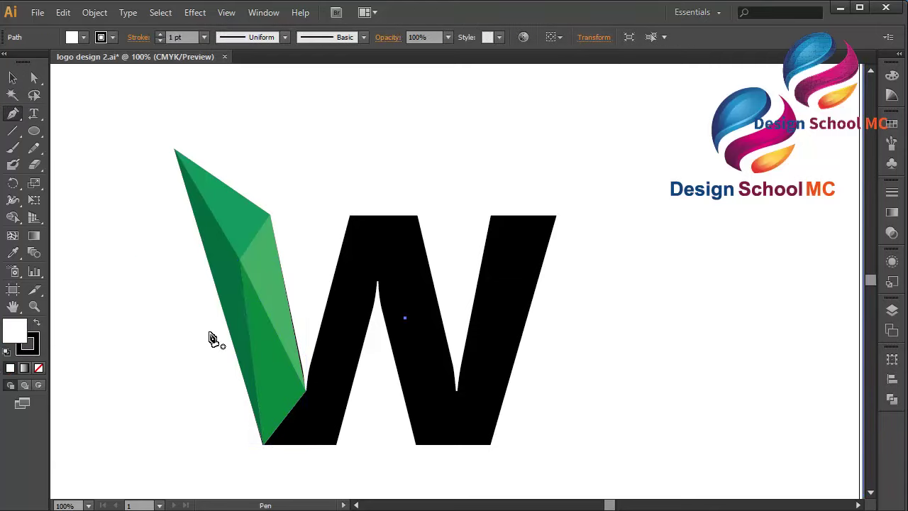
pyautogui.click(264, 445)
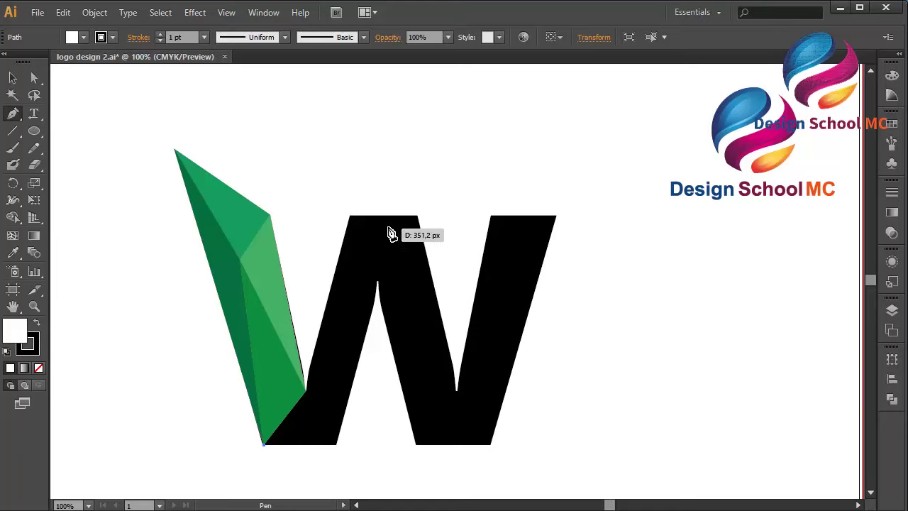
pyautogui.click(385, 215)
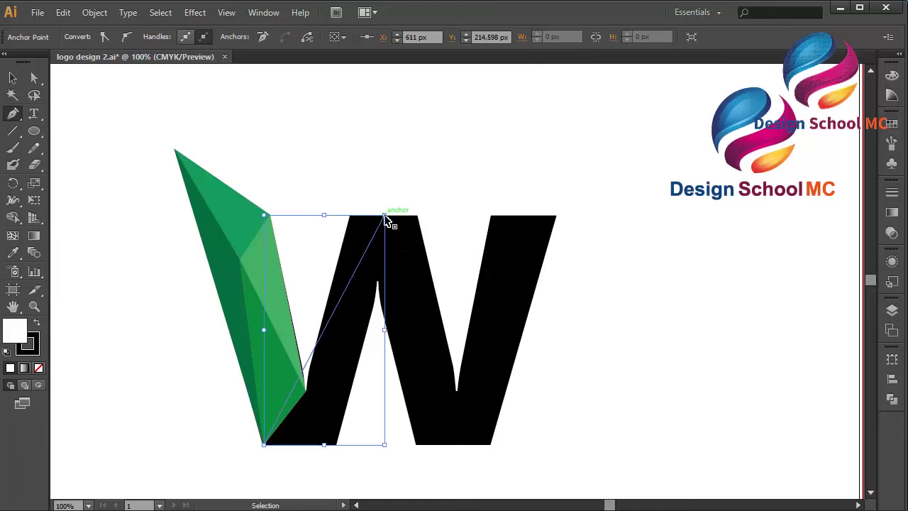
pyautogui.keyDown('ctrl'); pyautogui.click(389, 220); pyautogui.keyUp('ctrl')
pyautogui.click(420, 216)
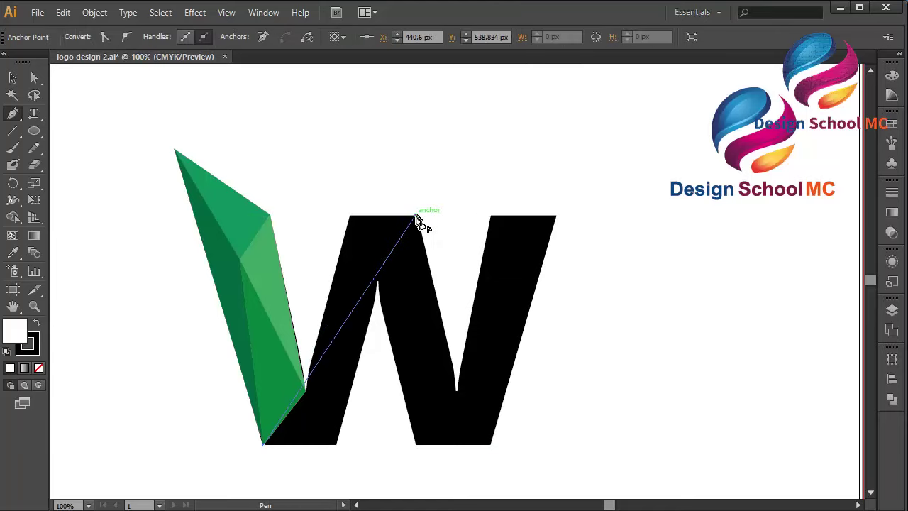
pyautogui.hotkey('ctrl', 'z')
pyautogui.click(419, 216)
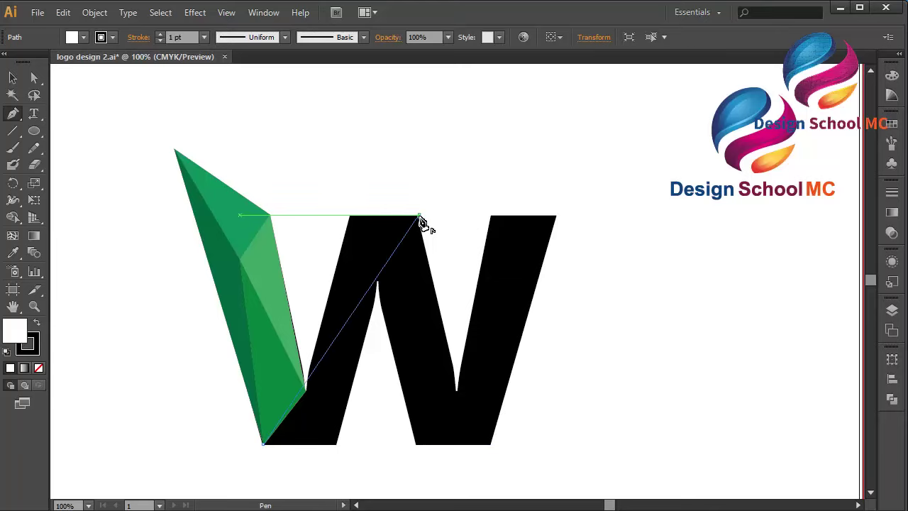
pyautogui.hotkey('ctrl', 'z')
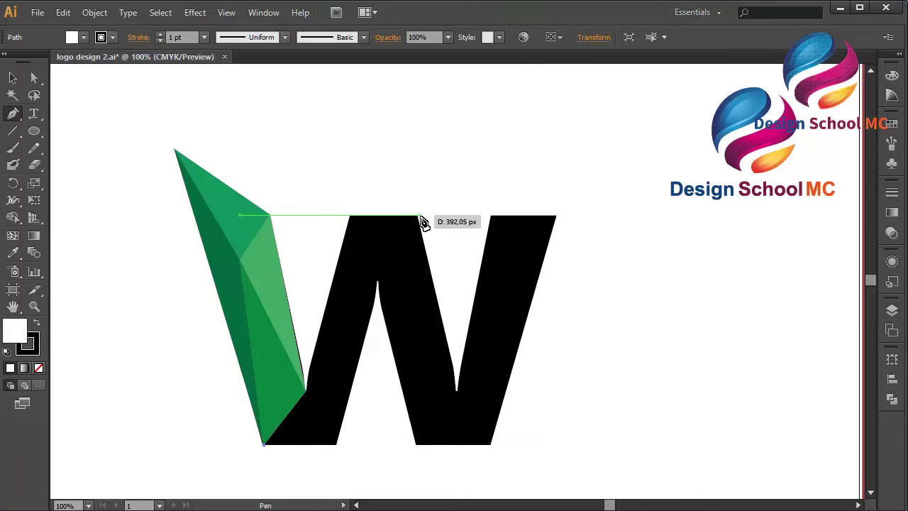
pyautogui.click(424, 216)
pyautogui.hotkey('ctrl', 'z')
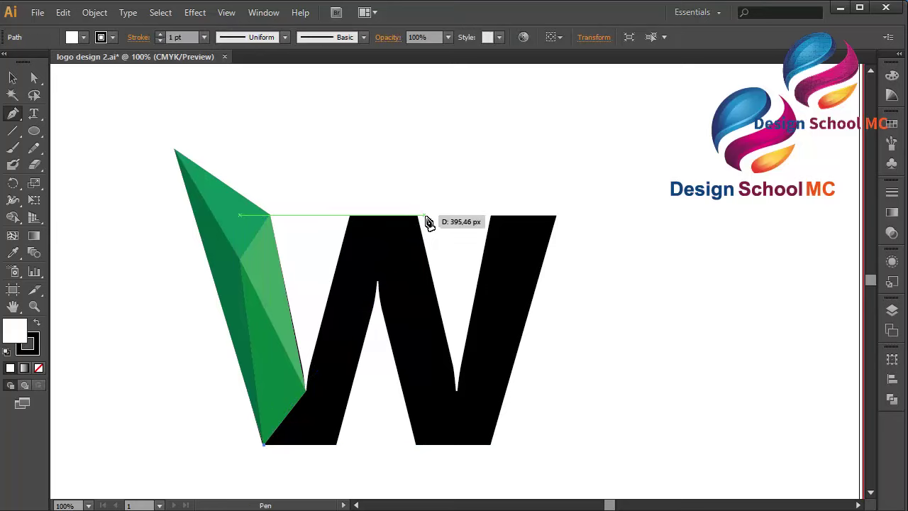
pyautogui.click(434, 216)
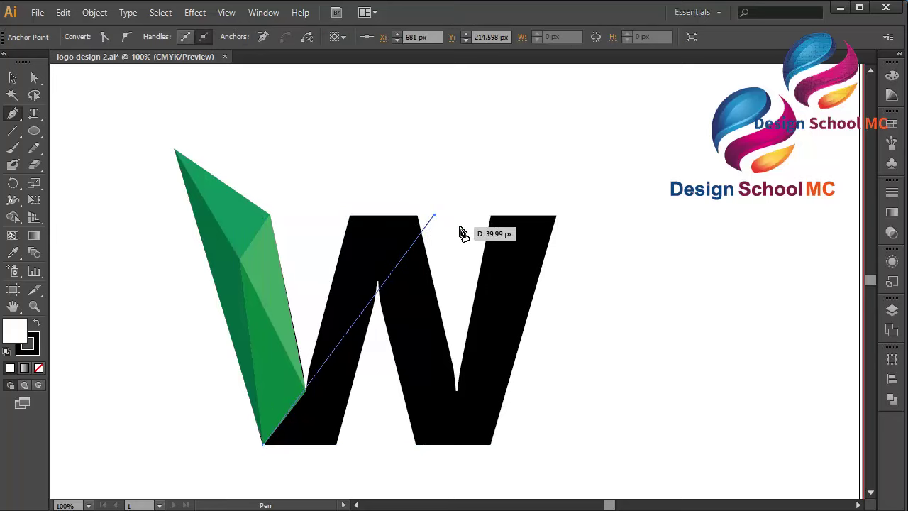
pyautogui.click(376, 367)
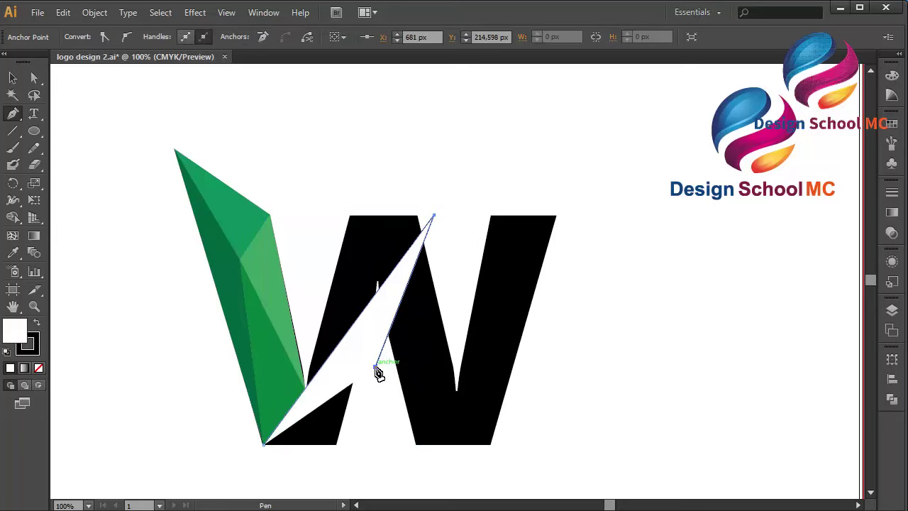
pyautogui.click(267, 448)
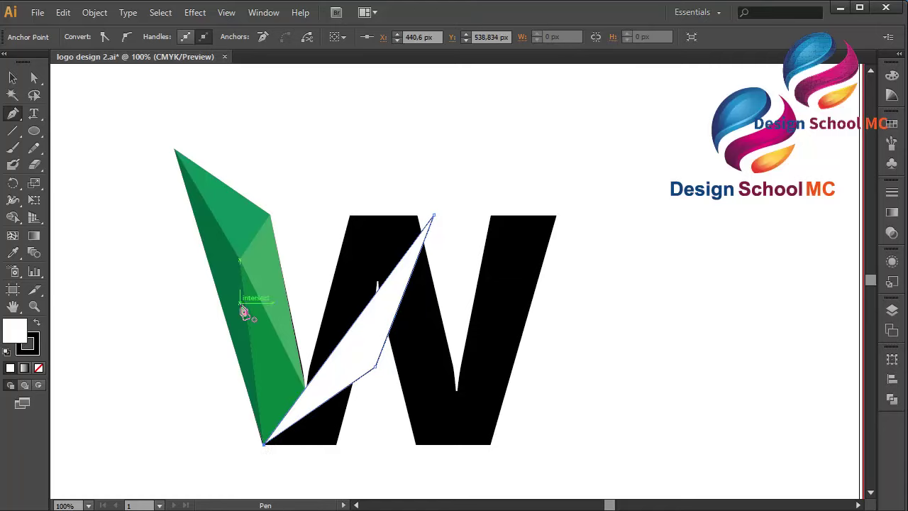
# Give the shard no stroke and a dark green #007033 fill.
pyautogui.click(36, 351)
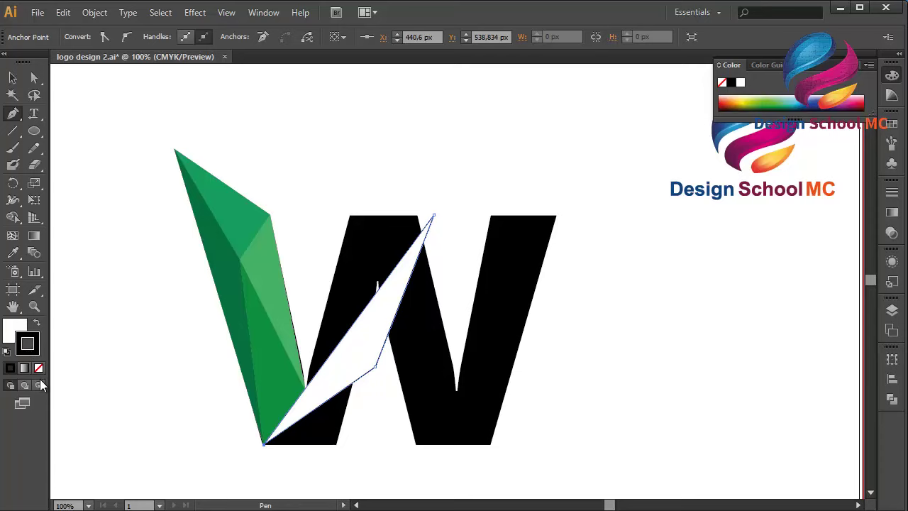
pyautogui.click(39, 370)
pyautogui.doubleClick(14, 330)
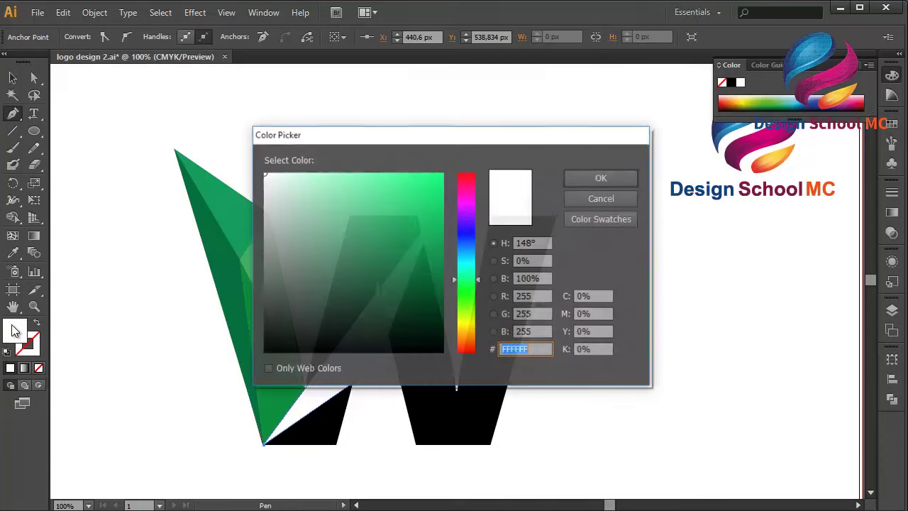
pyautogui.moveTo(434, 250); pyautogui.dragTo(451, 273)
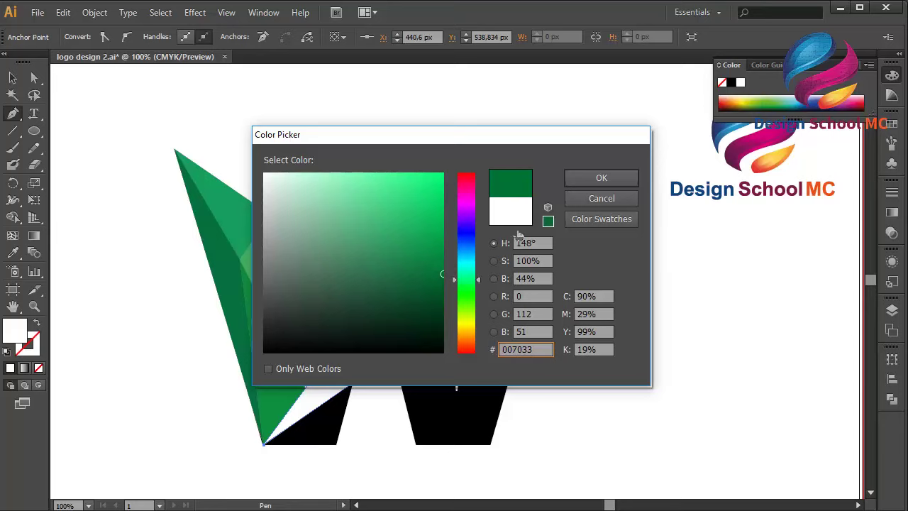
pyautogui.click(600, 178)
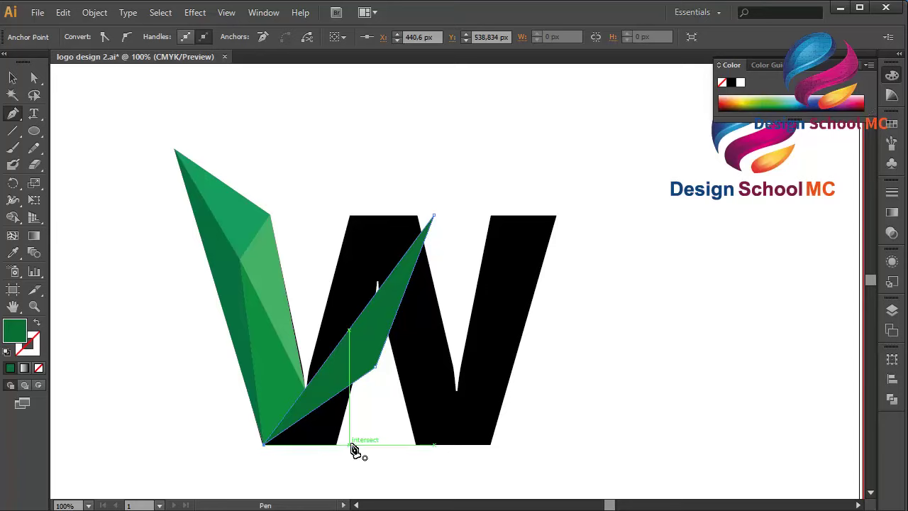
# Draw a triangle hanging below the V's bottom tip, dragging its lowest point further down.
pyautogui.keyDown('ctrl'); pyautogui.click(323, 480); pyautogui.keyUp('ctrl')
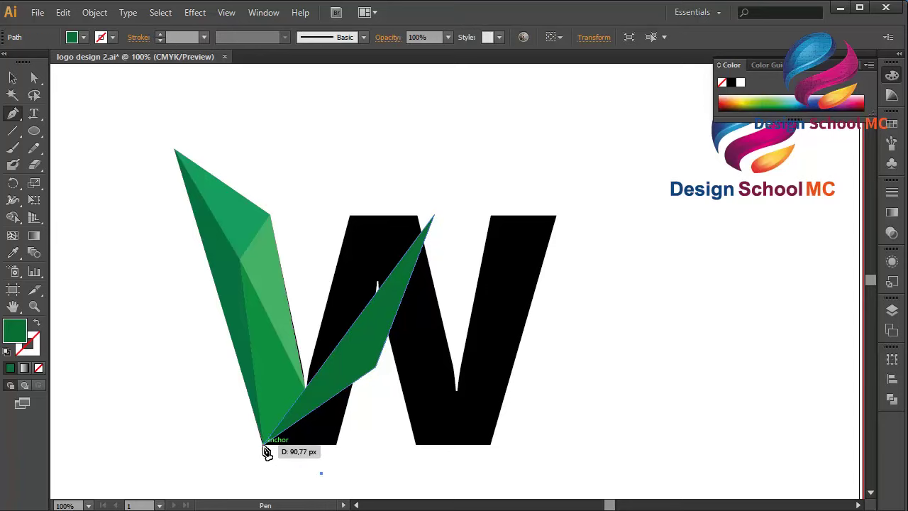
pyautogui.moveTo(263, 445); pyautogui.dragTo(322, 473)
pyautogui.click(375, 367)
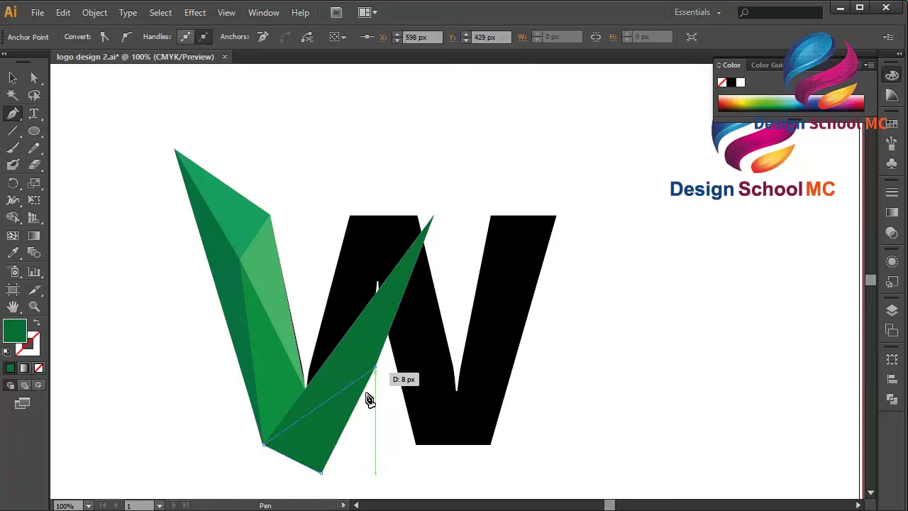
pyautogui.click(323, 474)
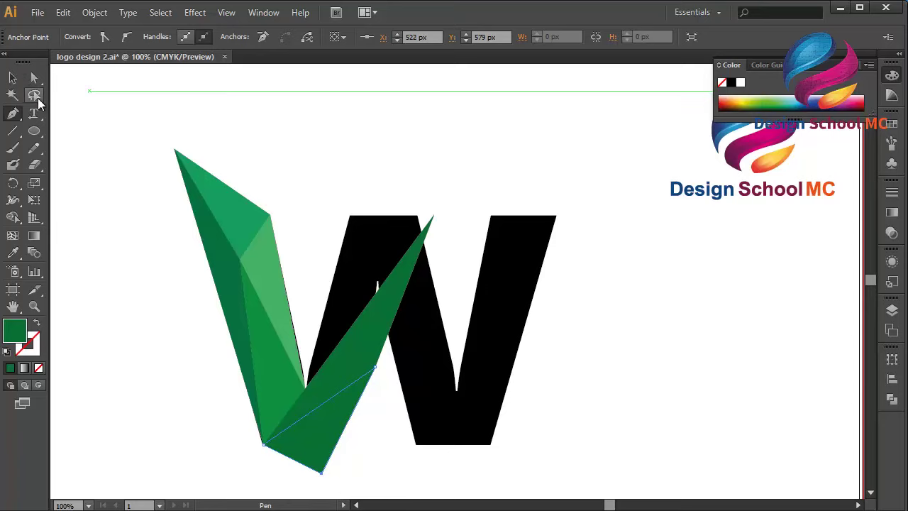
pyautogui.click(34, 78)
pyautogui.scroll(3, 300, 294)
pyautogui.scroll(-2, 300, 293)
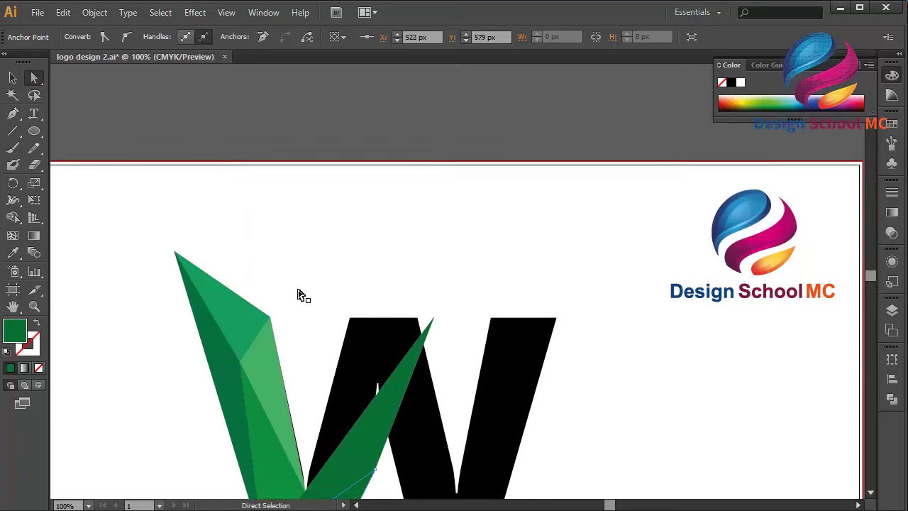
pyautogui.scroll(-3, 300, 294)
pyautogui.moveTo(321, 370); pyautogui.dragTo(343, 407)
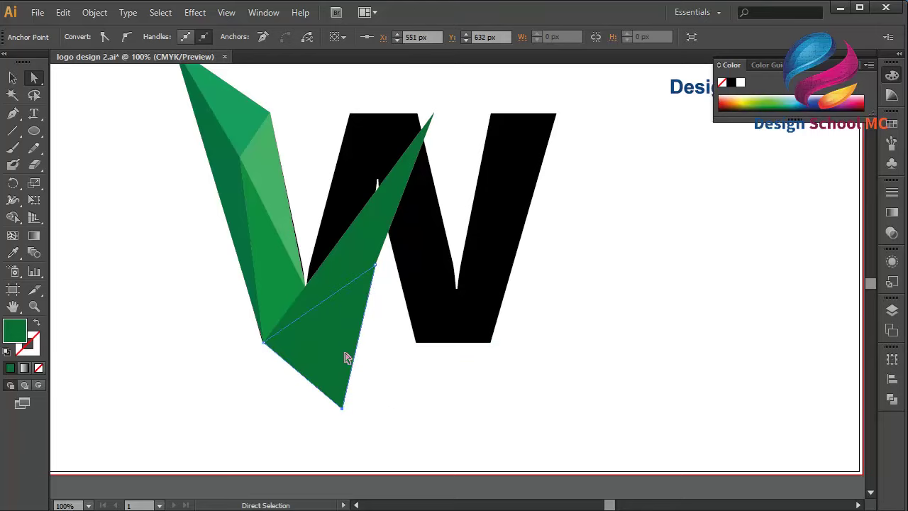
# Fill the hanging triangle with darker green #00491F.
pyautogui.doubleClick(18, 338)
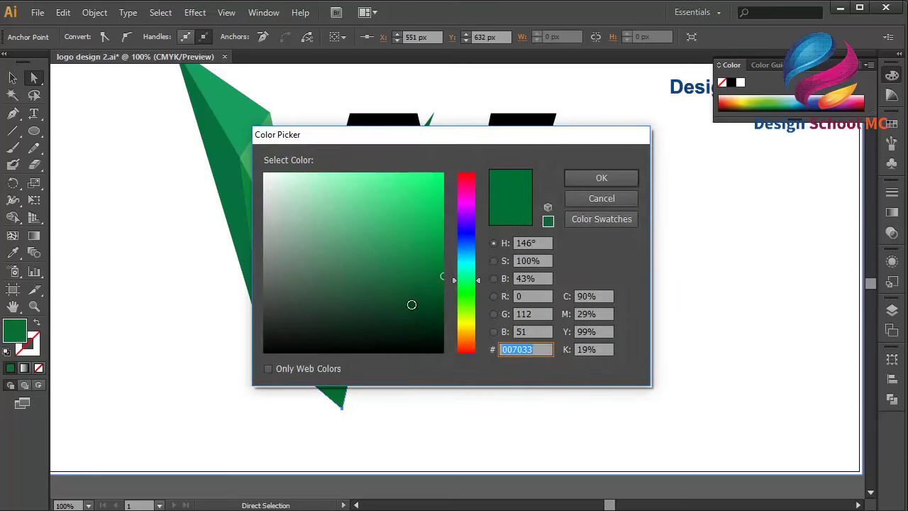
pyautogui.moveTo(439, 285); pyautogui.dragTo(442, 301)
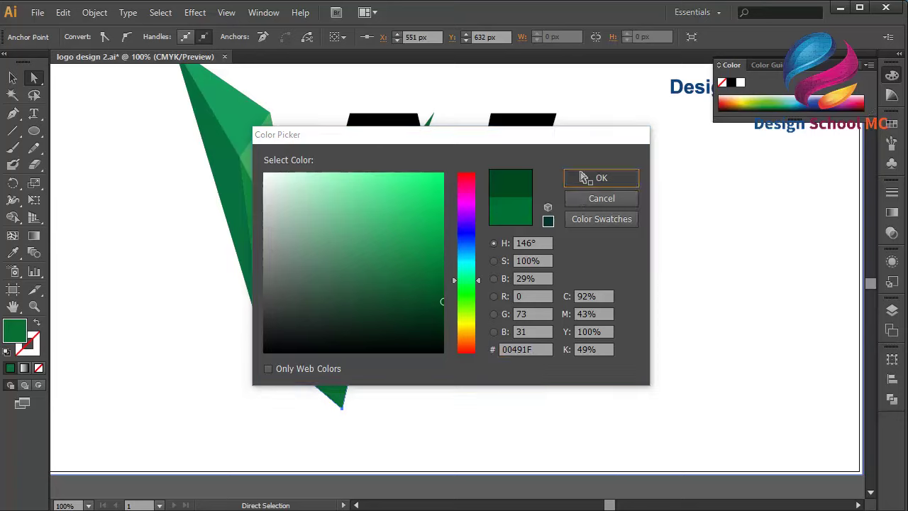
pyautogui.click(602, 179)
pyautogui.scroll(-4, 443, 367)
pyautogui.scroll(-1, 444, 367)
pyautogui.scroll(5, 444, 367)
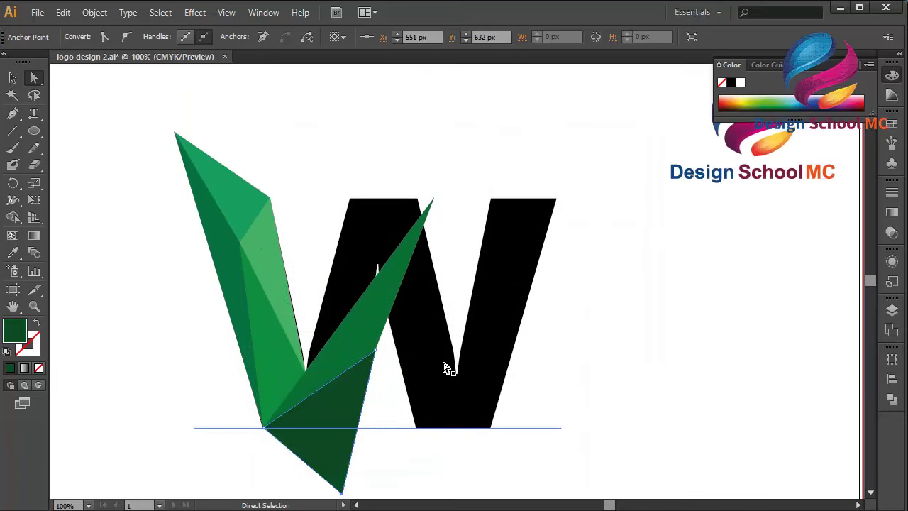
# Draw a brighter green facet from the shard's top down the W's middle stroke.
pyautogui.click(12, 116)
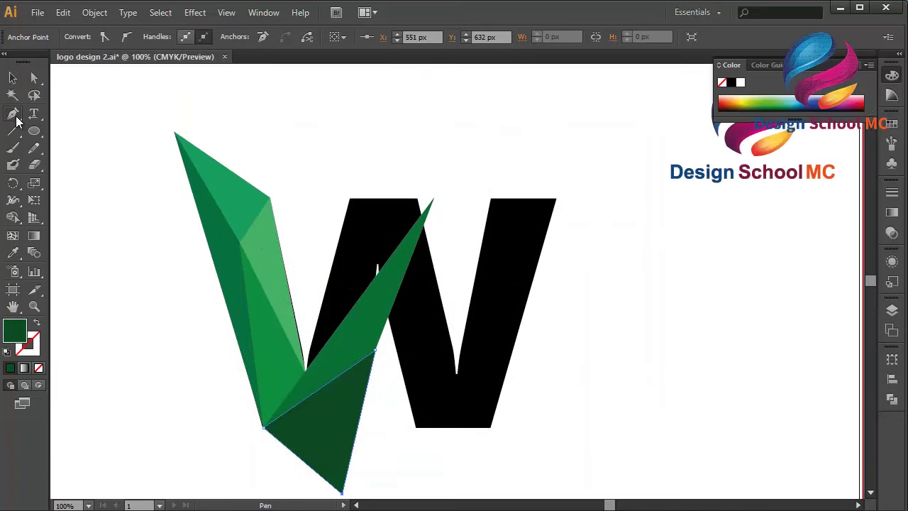
pyautogui.click(434, 198)
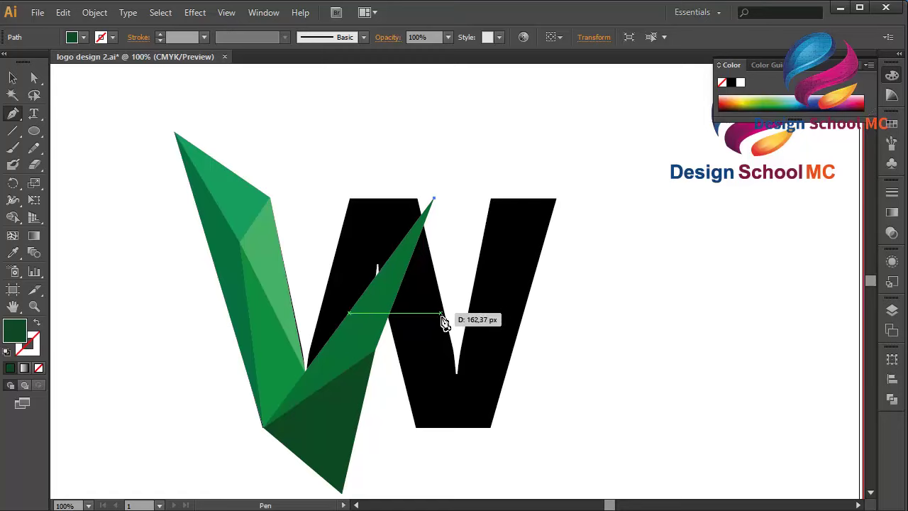
pyautogui.click(441, 328)
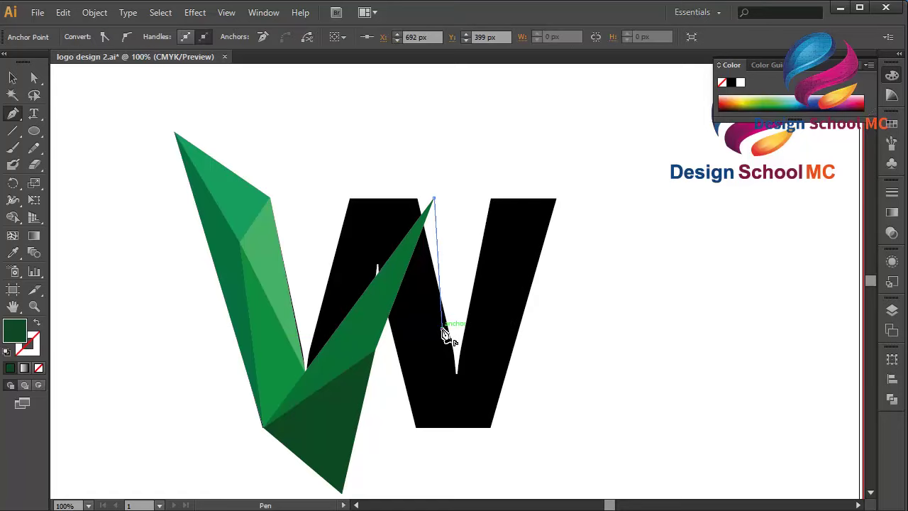
pyautogui.click(374, 350)
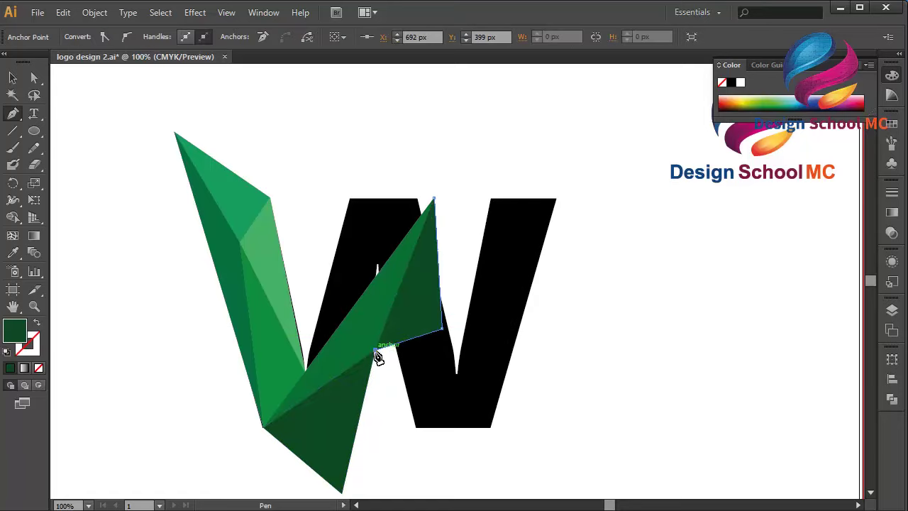
pyautogui.click(435, 199)
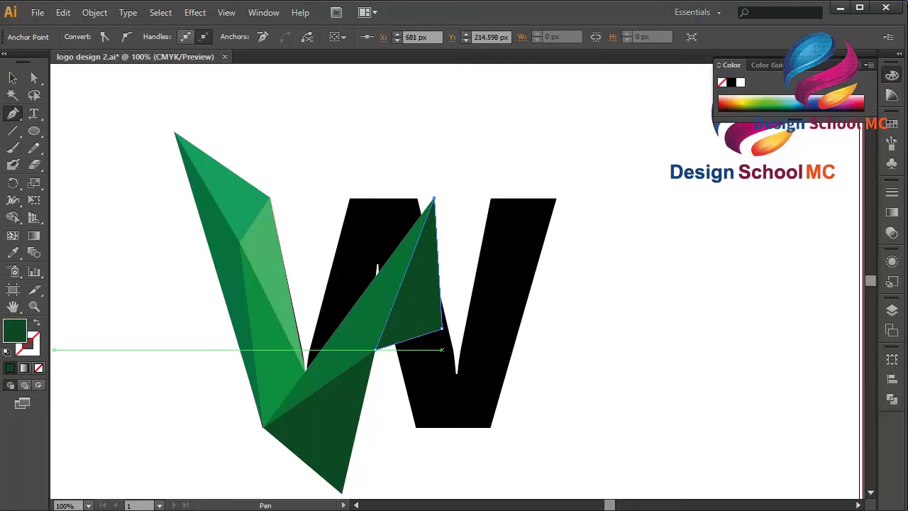
pyautogui.doubleClick(20, 332)
pyautogui.moveTo(429, 257); pyautogui.dragTo(407, 238)
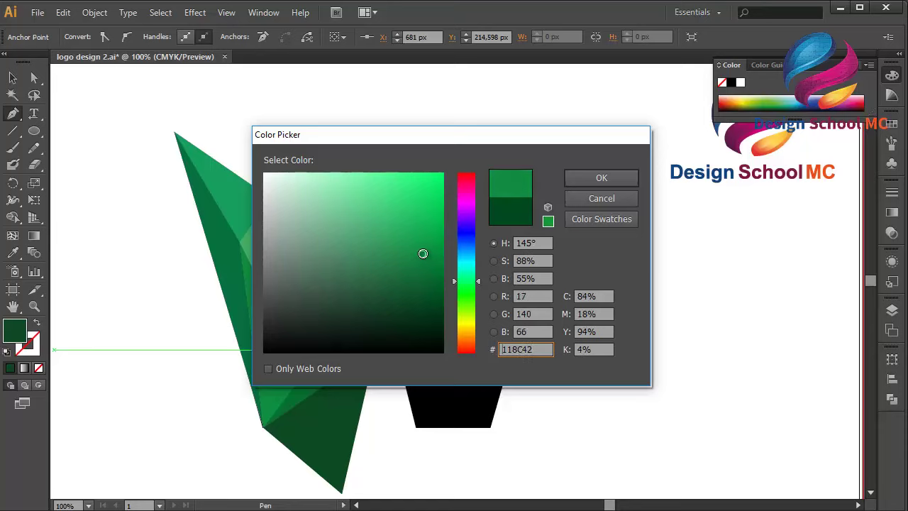
pyautogui.click(596, 179)
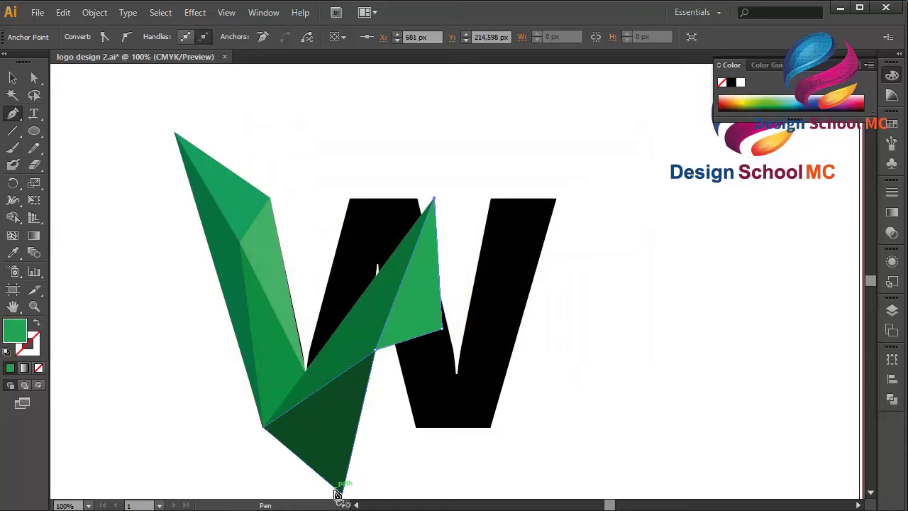
# Draw a light-green facet from the V's bottom tip to the right arm's outer corner and inner fold.
pyautogui.scroll(5, 419, 416)
pyautogui.scroll(1, 422, 415)
pyautogui.scroll(-10, 422, 415)
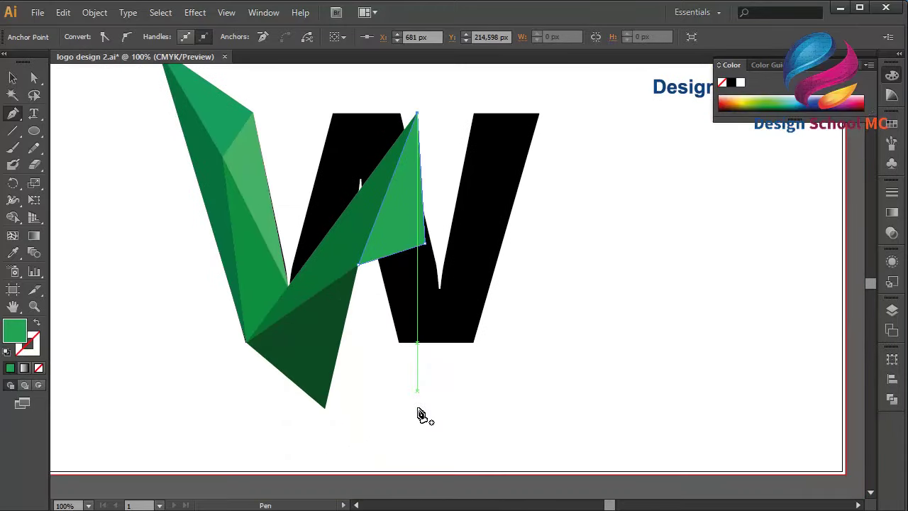
pyautogui.click(327, 409)
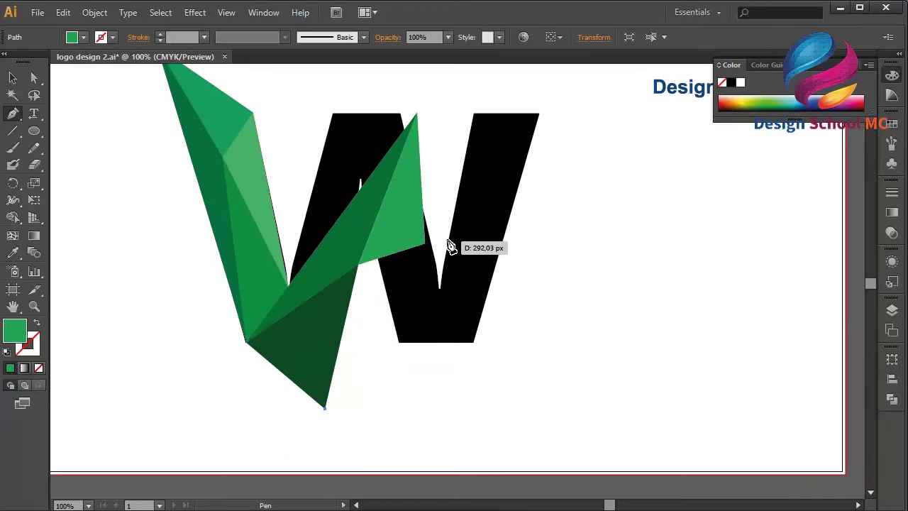
pyautogui.click(425, 246)
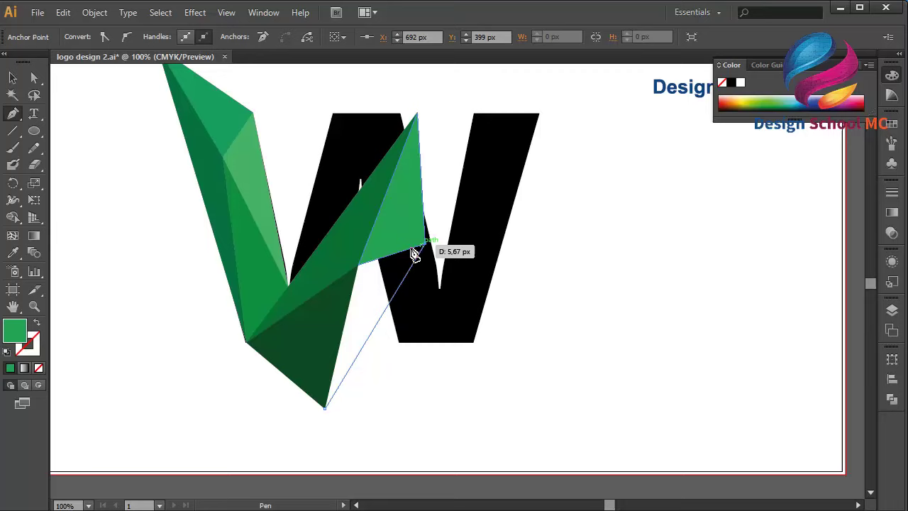
pyautogui.click(359, 264)
pyautogui.click(326, 408)
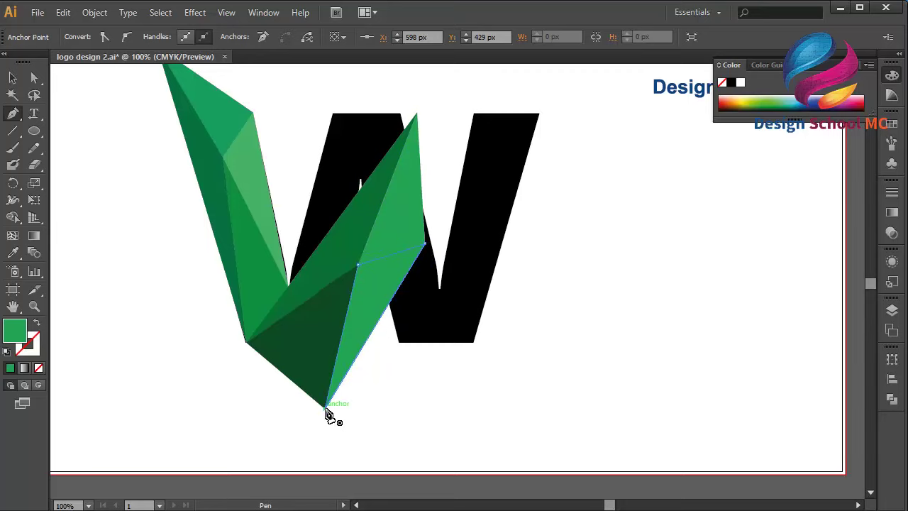
pyautogui.click(12, 78)
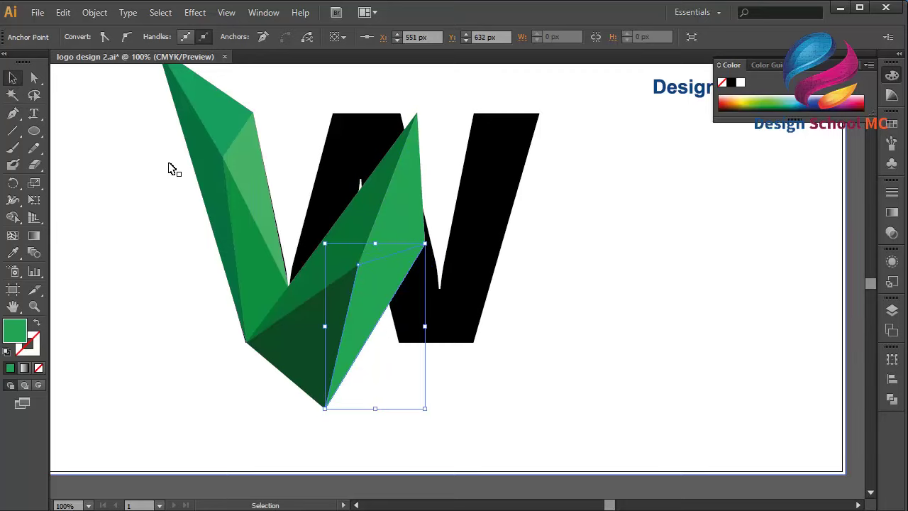
pyautogui.scroll(-5, 170, 168)
pyautogui.scroll(6, 171, 168)
pyautogui.scroll(1, 170, 168)
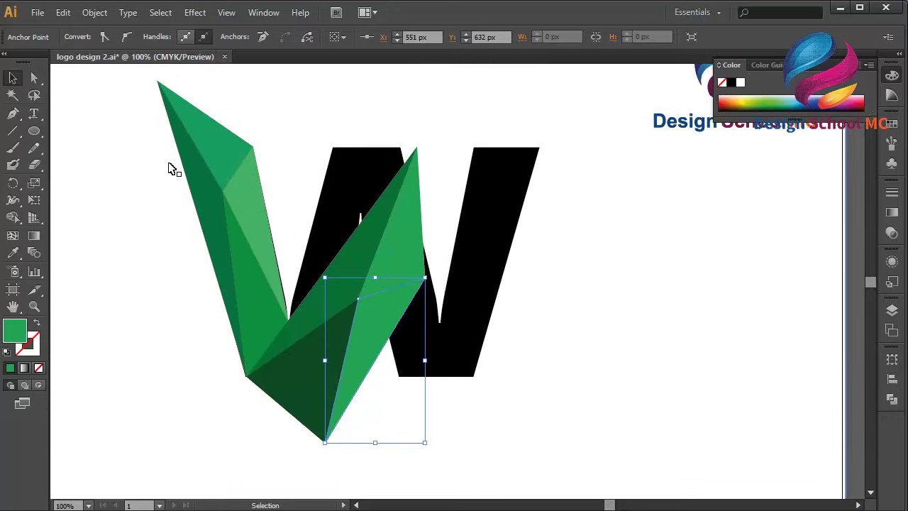
pyautogui.click(499, 189)
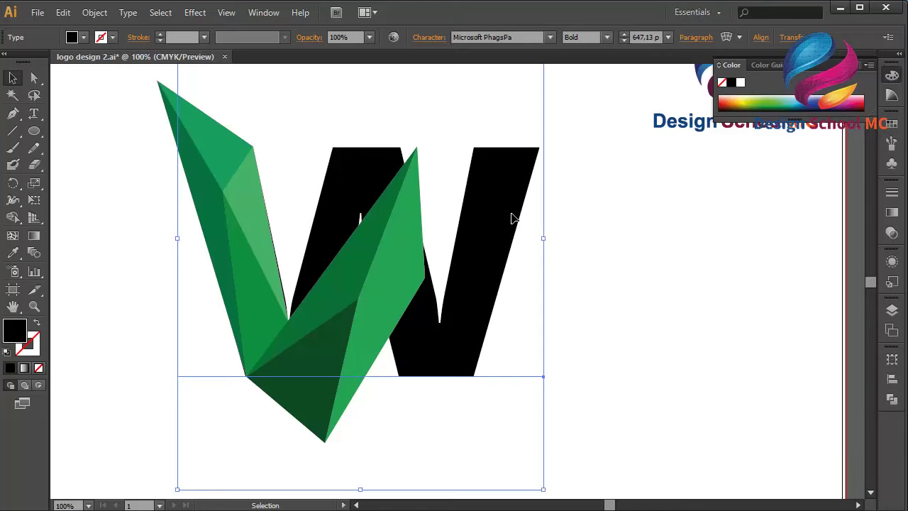
# Delete the black W reference letter and select the top-left green facet.
pyautogui.press('Delete')
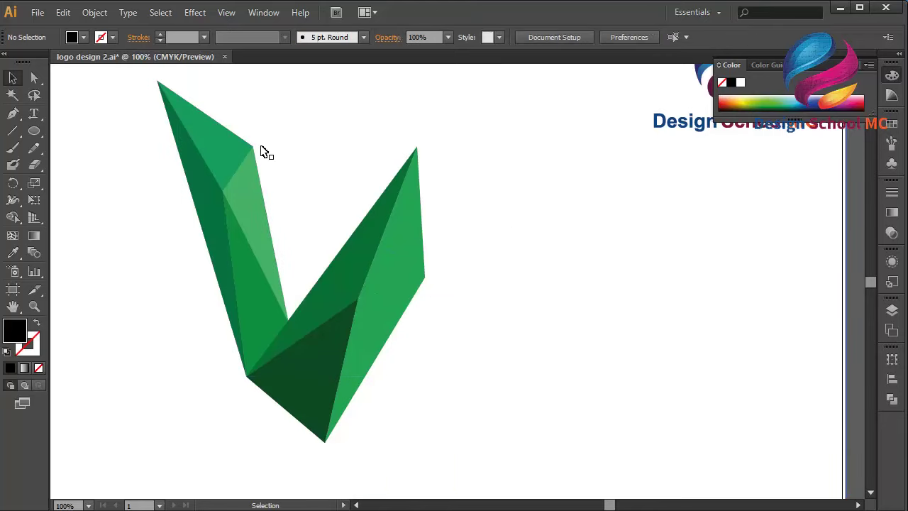
pyautogui.click(239, 123)
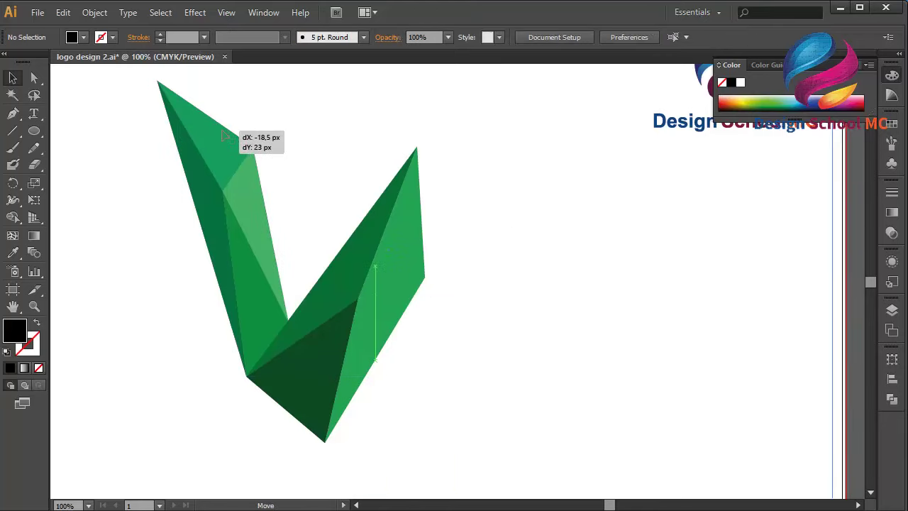
# Select every green V facet: top-left, long dark-green, middle and right-arm pieces.
pyautogui.click(205, 161)
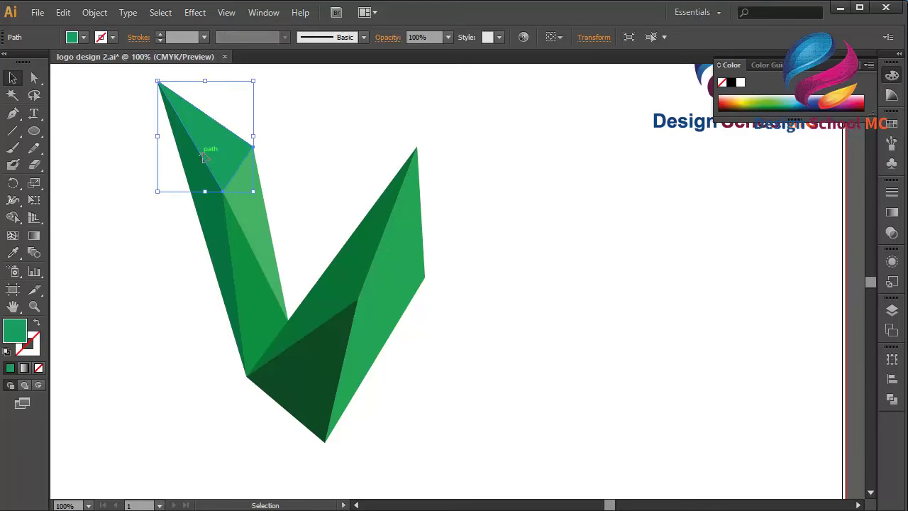
pyautogui.keyDown('shift'); pyautogui.click(204, 166); pyautogui.keyUp('shift')
pyautogui.click(206, 169)
pyautogui.keyDown('shift'); pyautogui.click(224, 229); pyautogui.keyUp('shift')
pyautogui.keyDown('shift'); pyautogui.click(283, 325); pyautogui.keyUp('shift')
pyautogui.keyDown('shift'); pyautogui.click(273, 221); pyautogui.keyUp('shift')
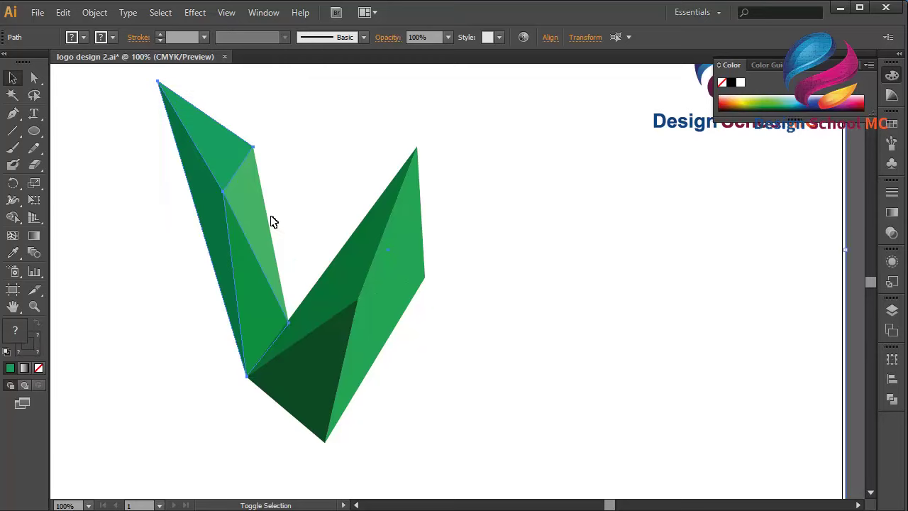
pyautogui.keyDown('shift'); pyautogui.click(279, 217); pyautogui.keyUp('shift')
pyautogui.keyDown('shift'); pyautogui.click(352, 284); pyautogui.keyUp('shift')
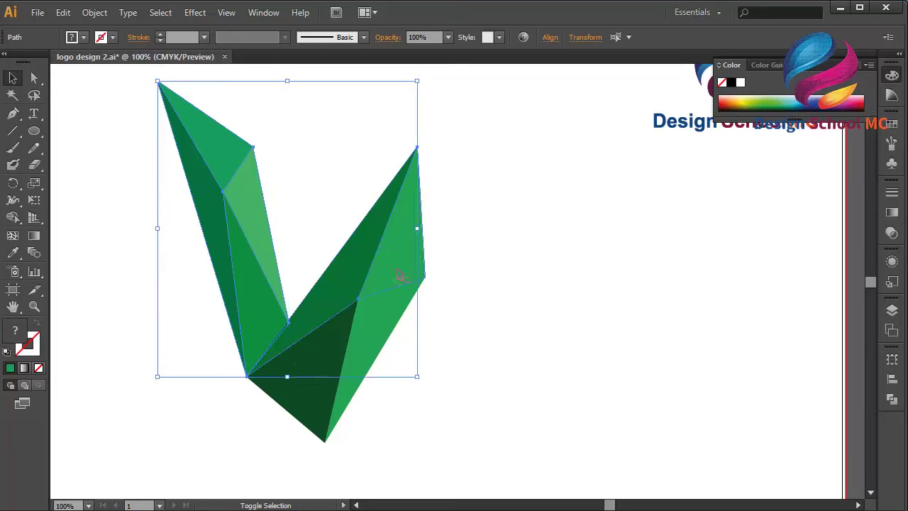
pyautogui.keyDown('shift'); pyautogui.click(402, 276); pyautogui.keyUp('shift')
pyautogui.keyDown('shift'); pyautogui.click(389, 334); pyautogui.keyUp('shift')
# Group the facets, move the group right, and select the exposed black wedge.
pyautogui.rightClick(320, 352)
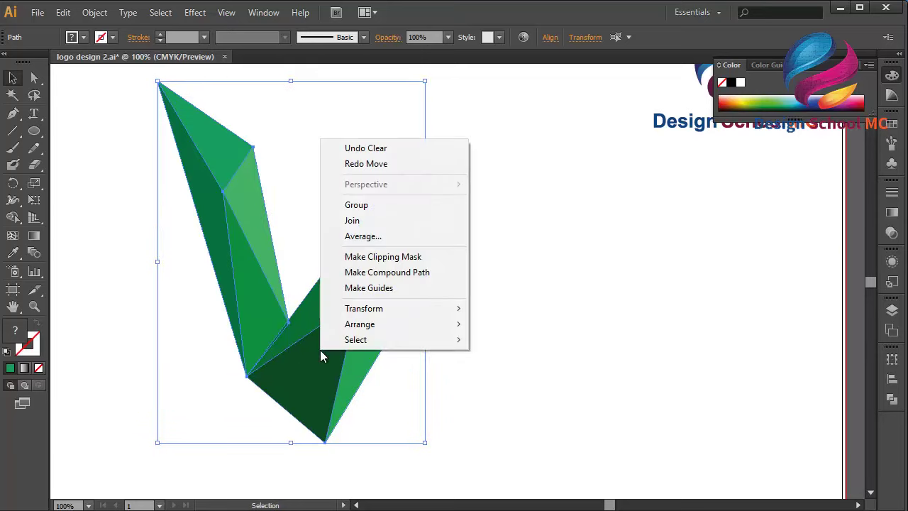
pyautogui.click(418, 205)
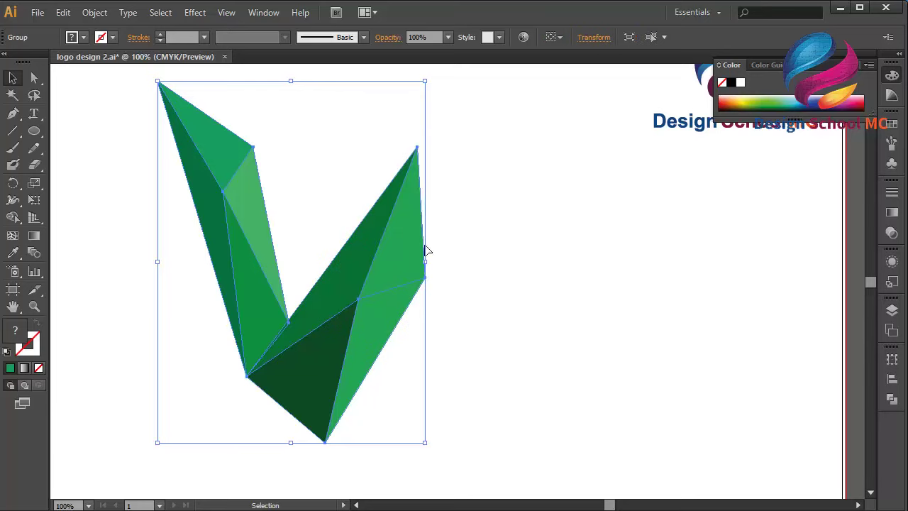
pyautogui.moveTo(427, 250); pyautogui.dragTo(636, 257)
pyautogui.click(244, 221)
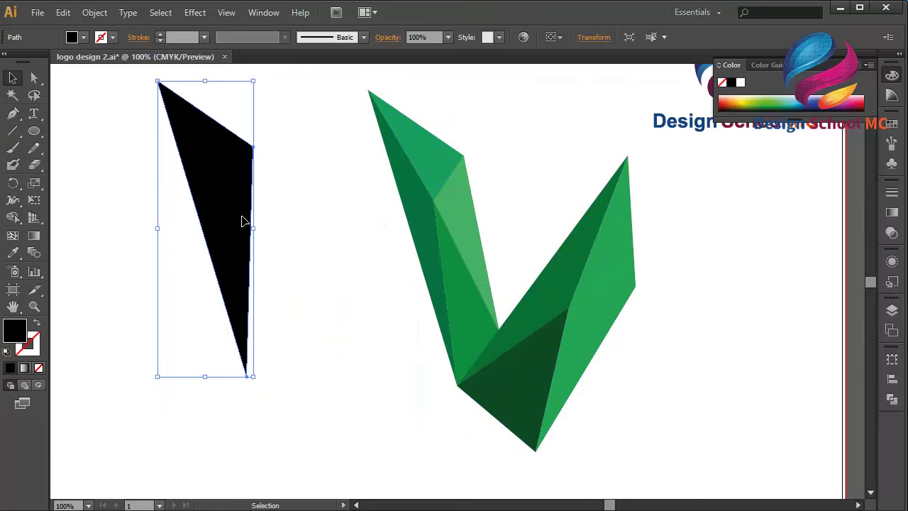
# Delete the leftover black wedge, move the green V back left, and copy it.
pyautogui.press('Delete')
pyautogui.moveTo(440, 223); pyautogui.dragTo(252, 219)
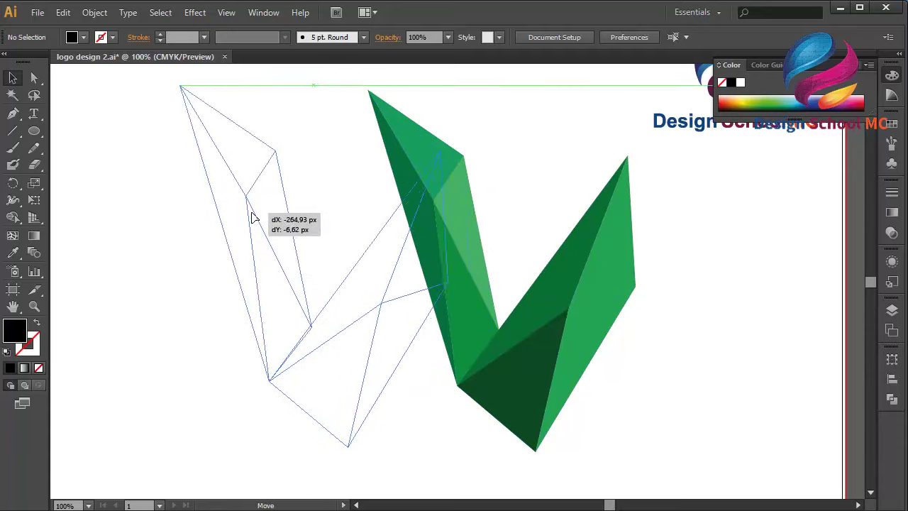
pyautogui.click(64, 12)
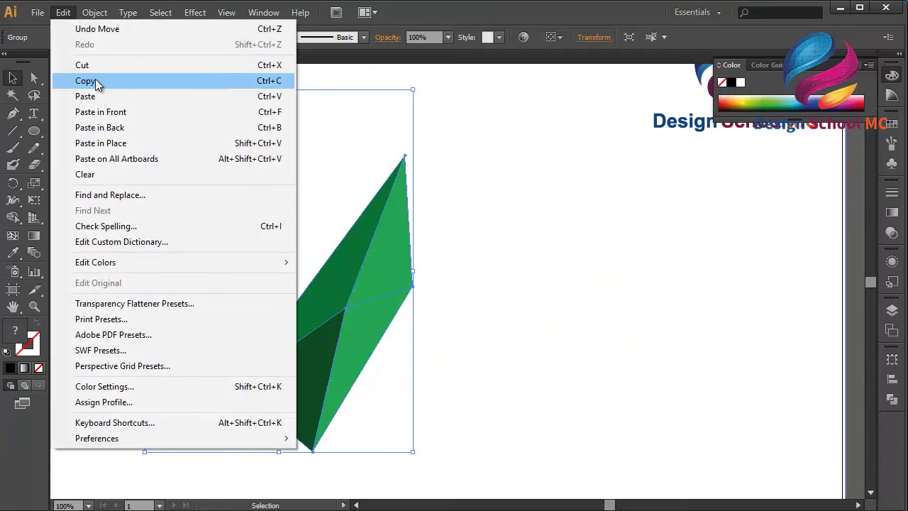
pyautogui.click(98, 84)
# Paste the copy in front and flip it horizontally to form the W's right half.
pyautogui.click(64, 12)
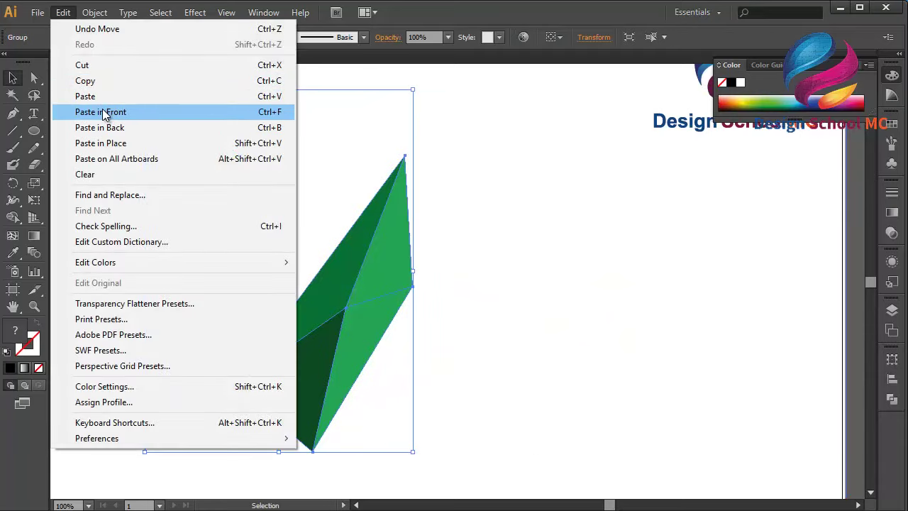
pyautogui.click(103, 113)
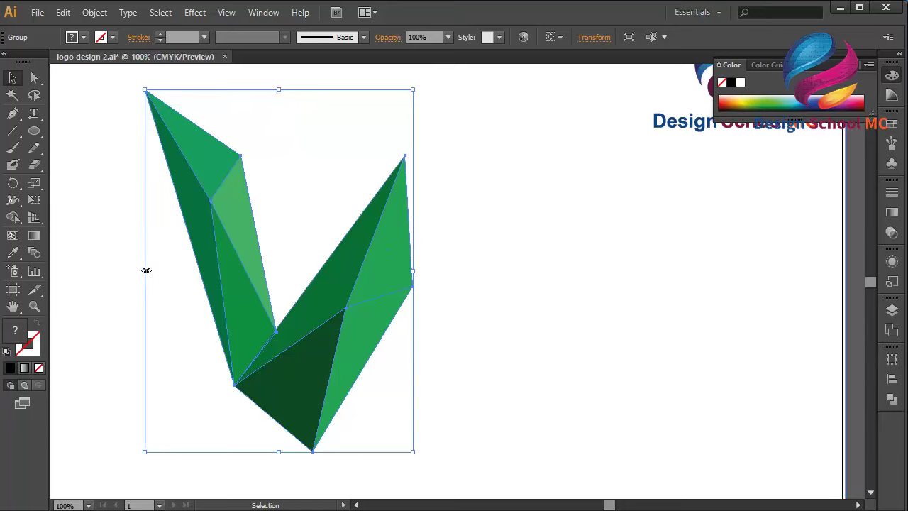
pyautogui.moveTo(147, 270); pyautogui.dragTo(146, 272)
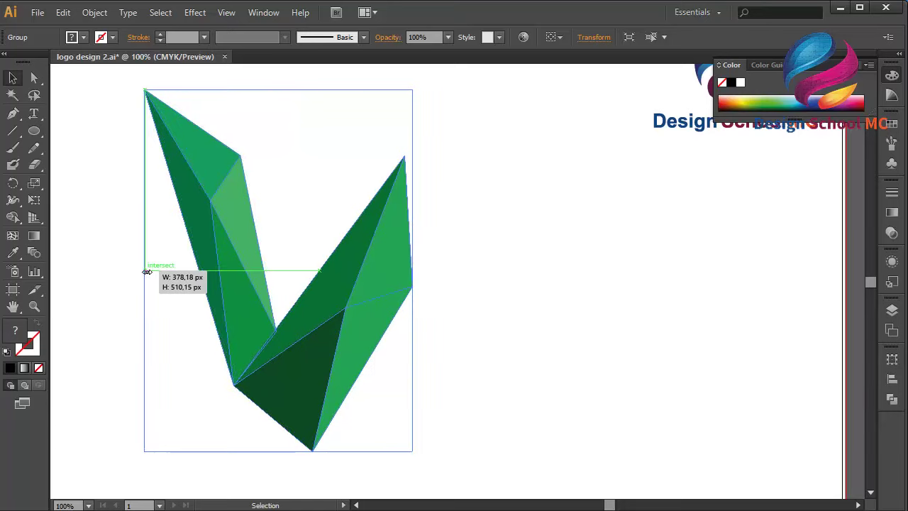
pyautogui.moveTo(149, 272); pyautogui.dragTo(684, 279)
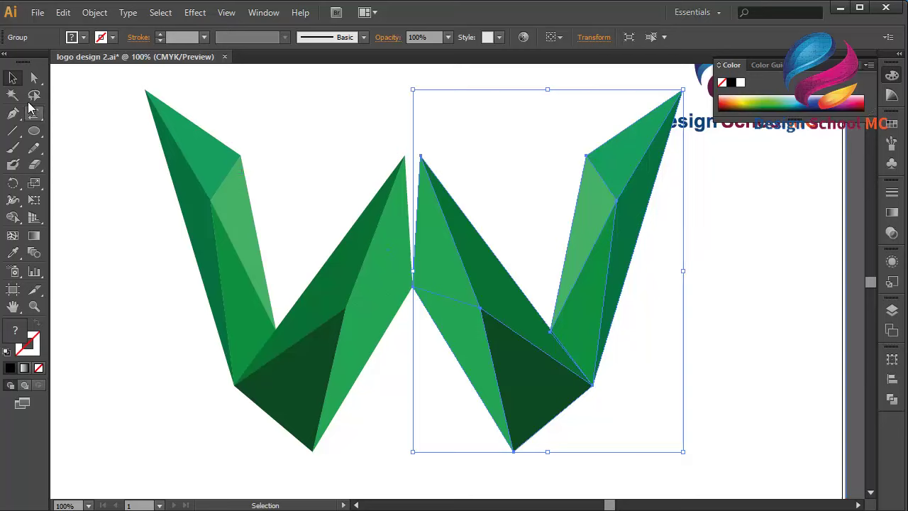
# Draw a Pen-tool triangle filling the narrow gap at the W's top centre.
pyautogui.click(73, 97)
pyautogui.click(14, 114)
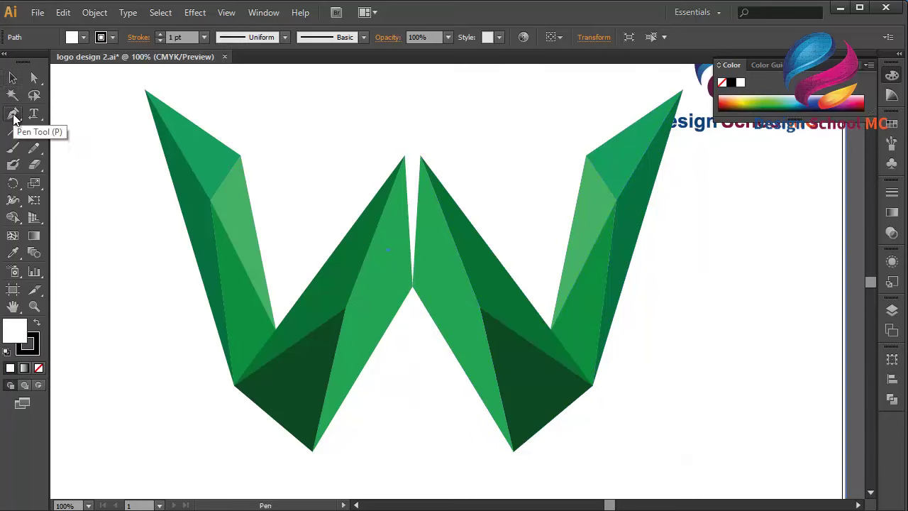
pyautogui.click(405, 156)
pyautogui.click(420, 156)
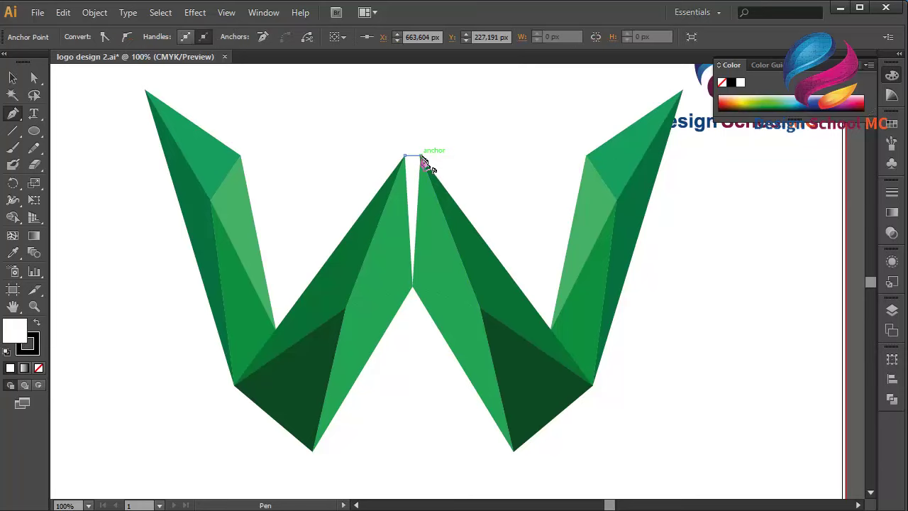
pyautogui.click(413, 288)
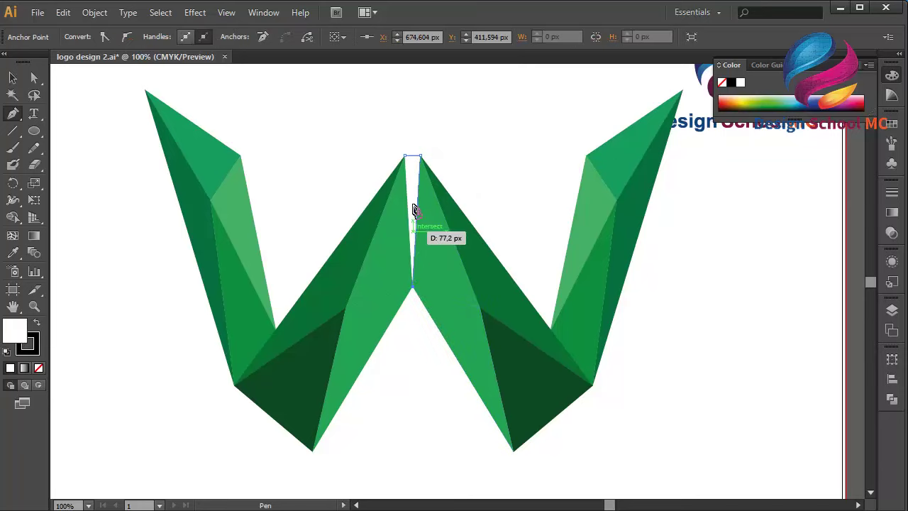
pyautogui.click(406, 155)
# Remove the triangle's stroke and give it a dark green fill.
pyautogui.click(31, 347)
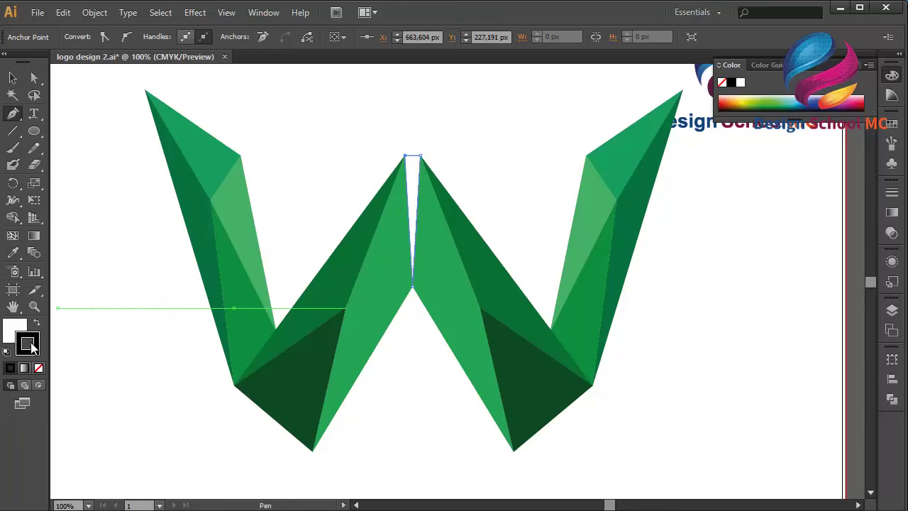
pyautogui.click(38, 369)
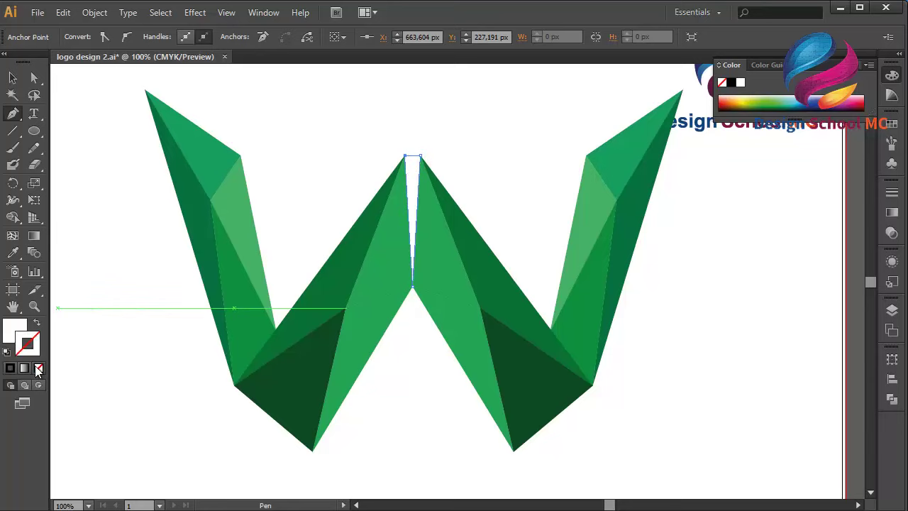
pyautogui.doubleClick(14, 335)
pyautogui.moveTo(345, 277); pyautogui.dragTo(403, 294)
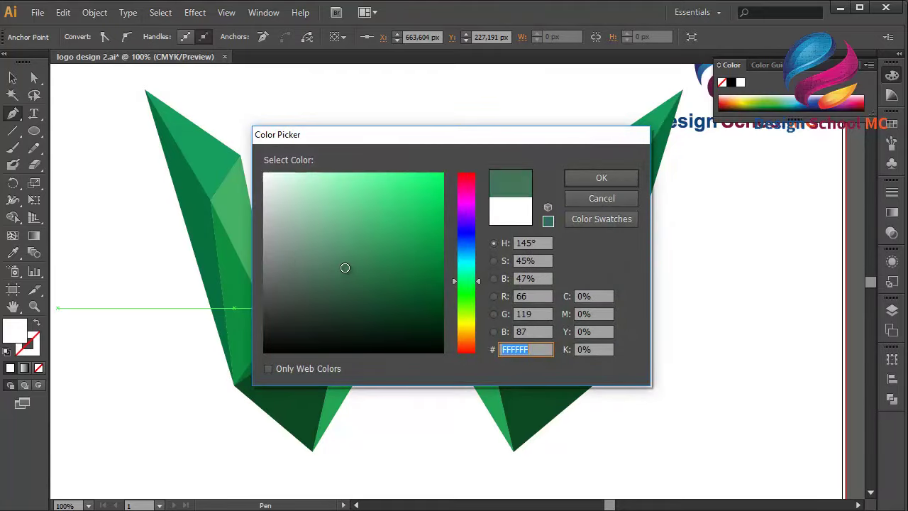
pyautogui.click(606, 178)
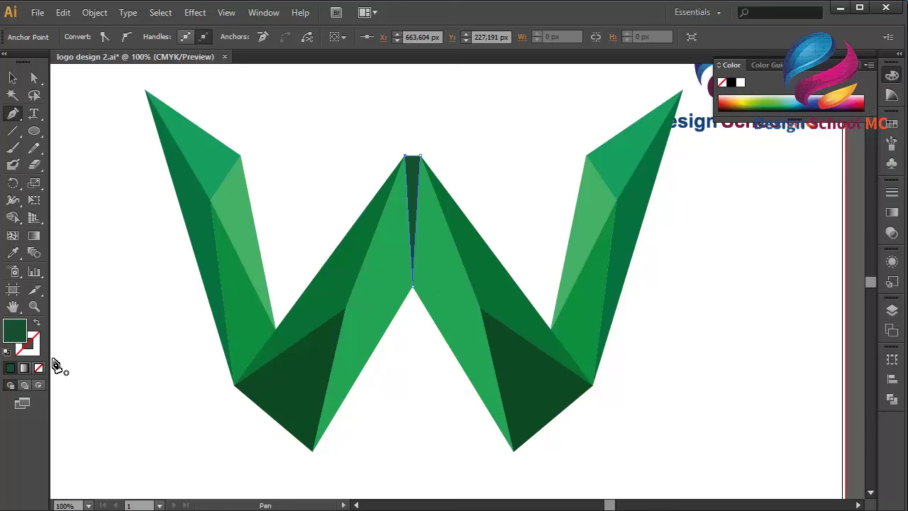
# Change the triangle's fill to brighter green #20964F and deselect to view the W.
pyautogui.doubleClick(15, 332)
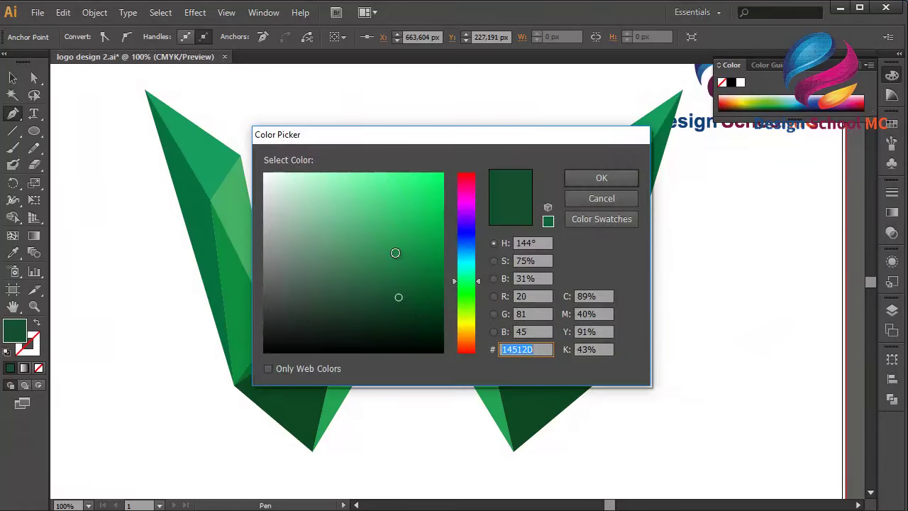
pyautogui.moveTo(395, 253); pyautogui.dragTo(406, 246)
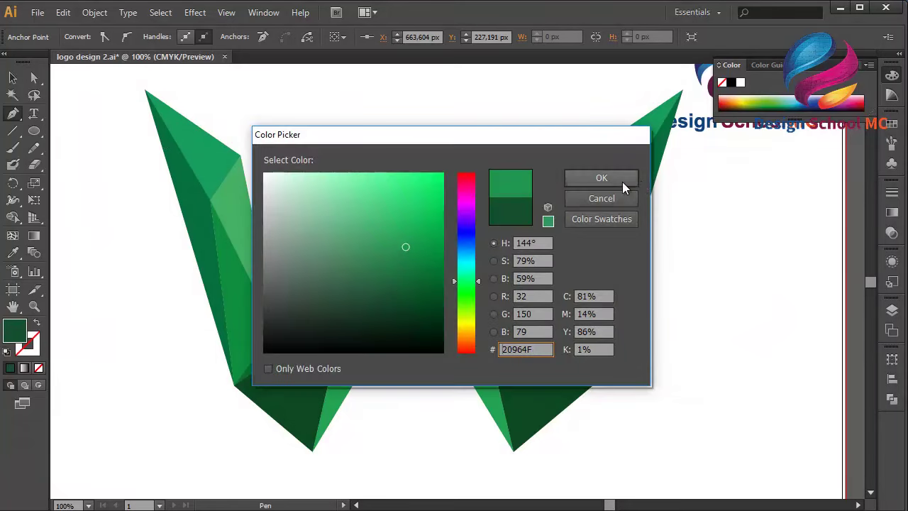
pyautogui.click(622, 182)
pyautogui.click(13, 77)
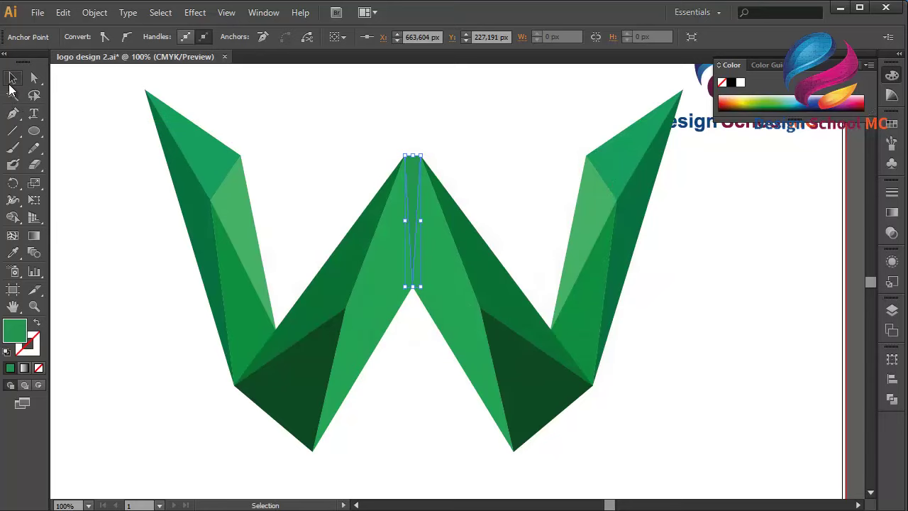
pyautogui.click(340, 137)
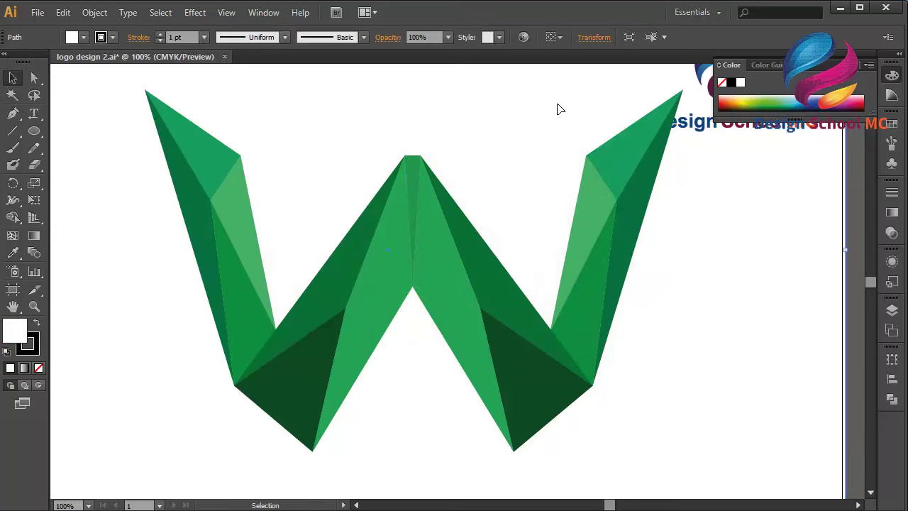
# Zoom out and move all W pieces, excluding the background rectangle, to the left.
pyautogui.hotkey('ctrl', '-')
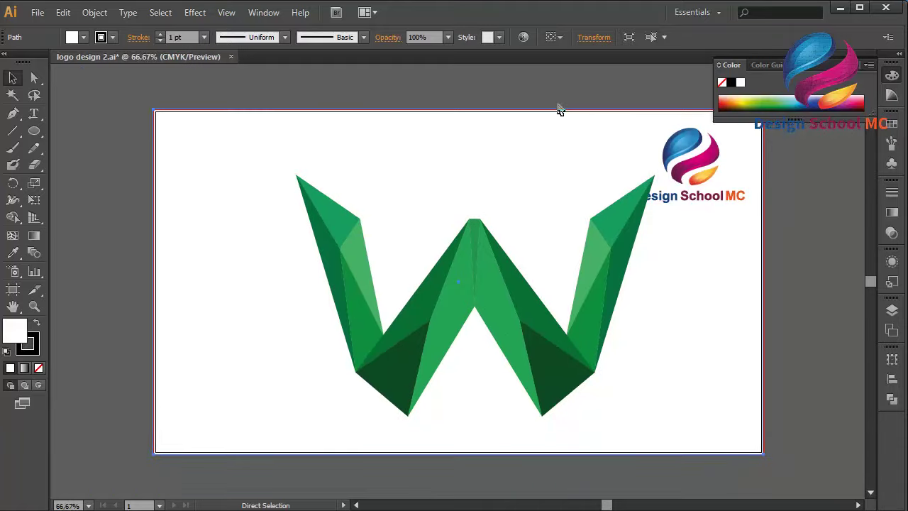
pyautogui.hotkey('ctrl', '-')
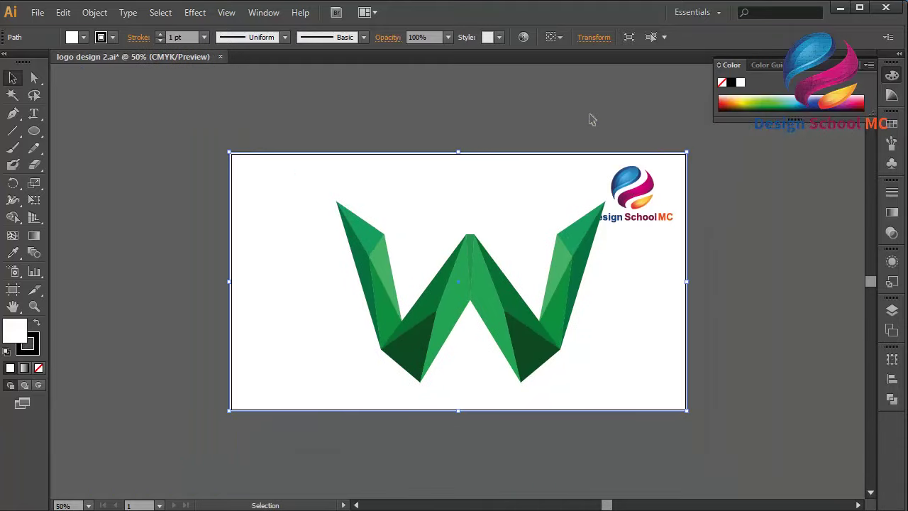
pyautogui.moveTo(589, 153); pyautogui.dragTo(419, 341)
pyautogui.keyDown('shift'); pyautogui.click(341, 374); pyautogui.keyUp('shift')
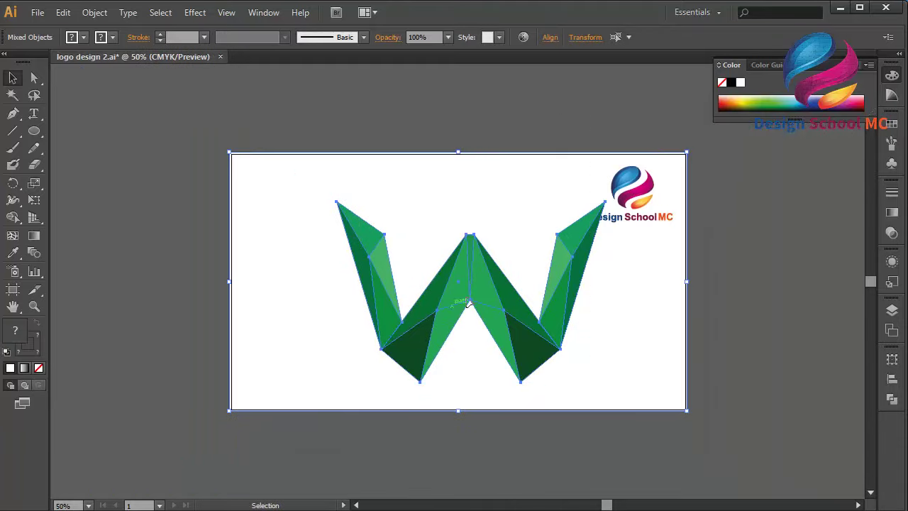
pyautogui.keyDown('shift'); pyautogui.click(436, 237); pyautogui.keyUp('shift')
pyautogui.moveTo(482, 278)
pyautogui.mouseDown()
pyautogui.moveTo(440, 279)
pyautogui.moveTo(457, 242)
pyautogui.mouseUp()
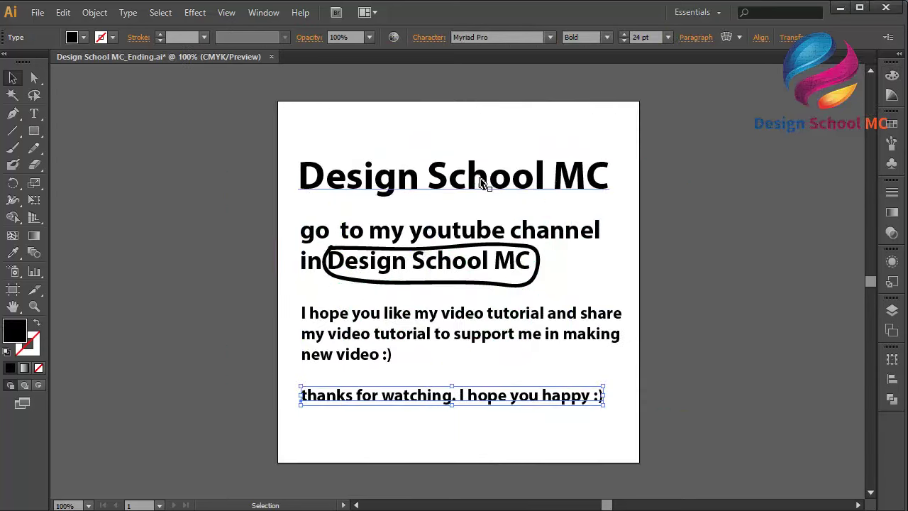
# Recolour the large Design School MC title to red.
pyautogui.click(499, 171)
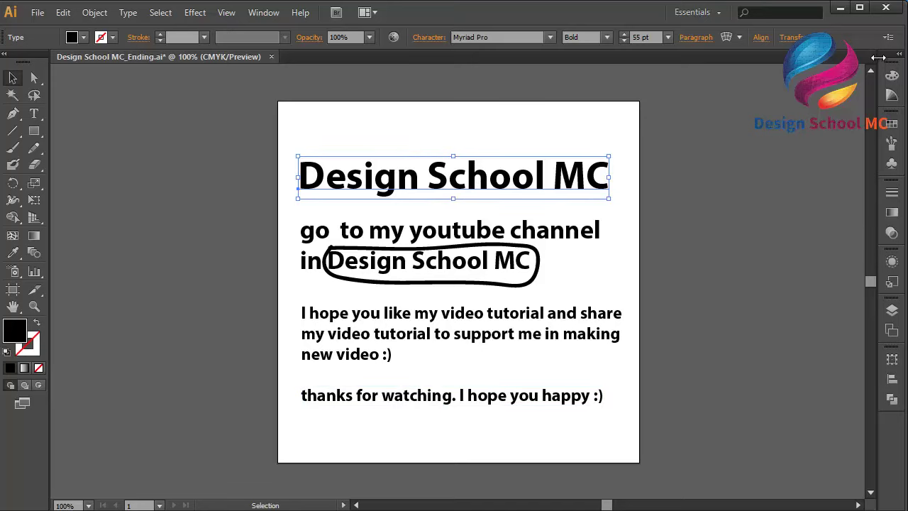
pyautogui.click(892, 123)
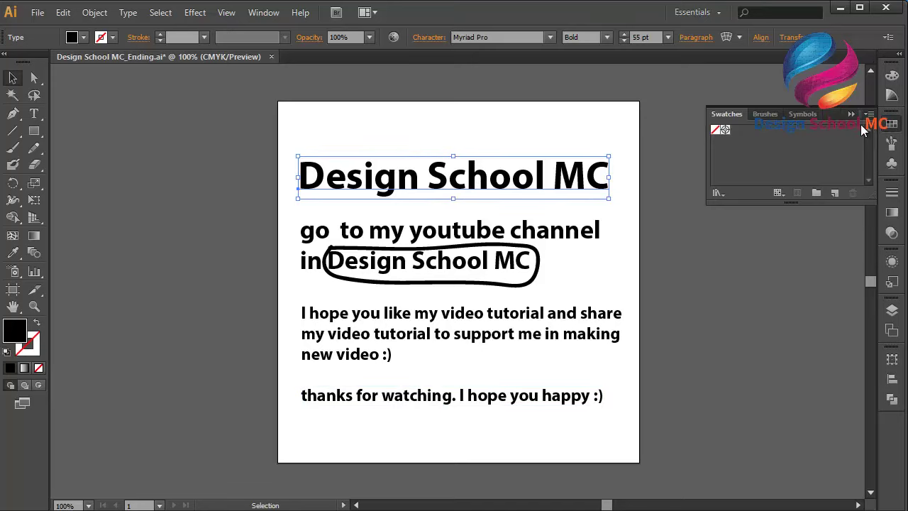
pyautogui.click(851, 114)
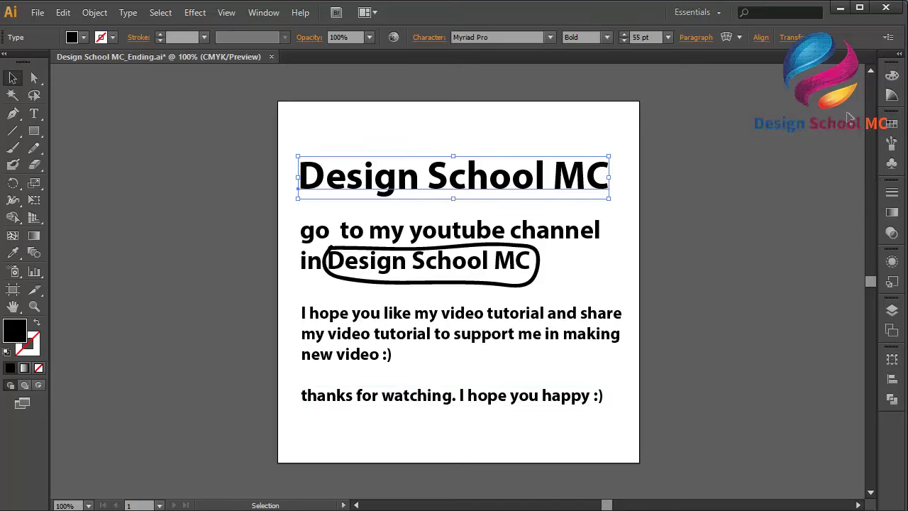
pyautogui.doubleClick(16, 330)
pyautogui.moveTo(431, 268)
pyautogui.mouseDown()
pyautogui.moveTo(424, 259)
pyautogui.moveTo(470, 243)
pyautogui.moveTo(466, 173)
pyautogui.mouseUp()
pyautogui.click(601, 178)
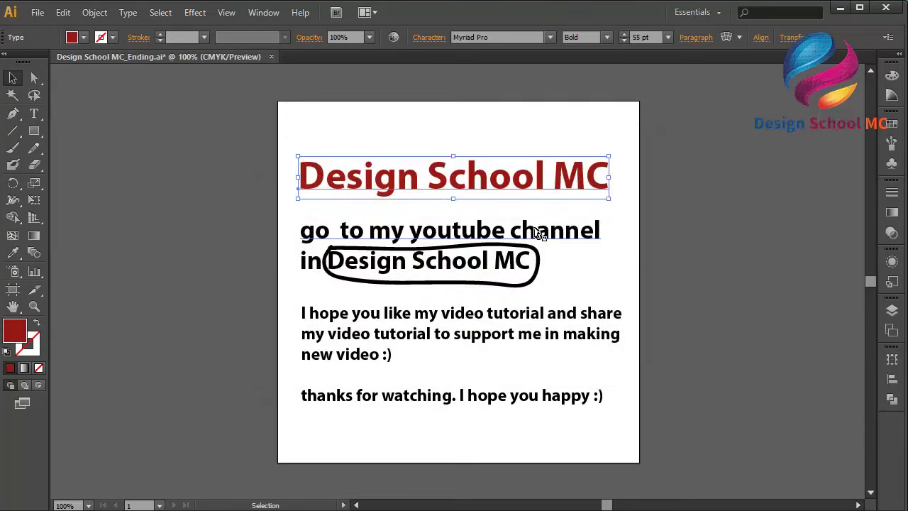
# Highlight the circled words Design School MC with the Type tool and make them red.
pyautogui.click(528, 236)
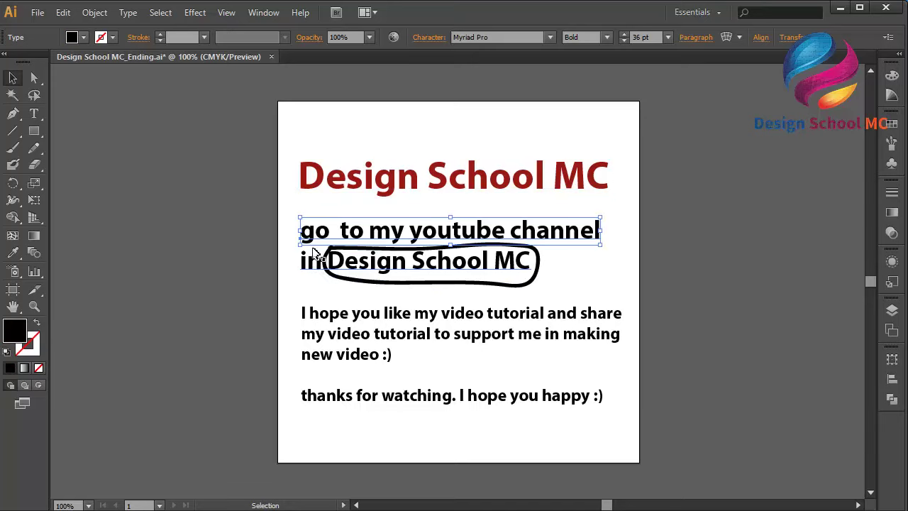
pyautogui.press('t')
pyautogui.moveTo(329, 255); pyautogui.dragTo(533, 264)
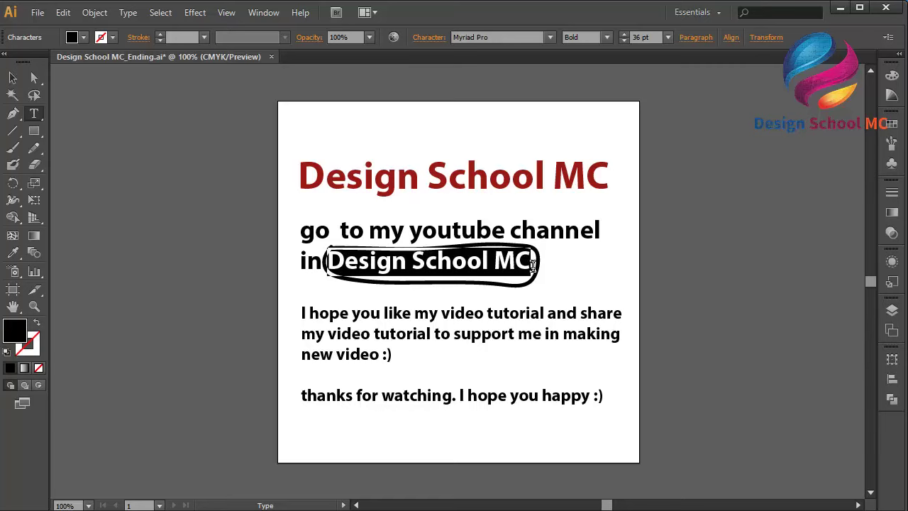
pyautogui.doubleClick(22, 337)
pyautogui.moveTo(401, 249)
pyautogui.mouseDown()
pyautogui.moveTo(463, 242)
pyautogui.moveTo(471, 137)
pyautogui.mouseUp()
pyautogui.click(602, 177)
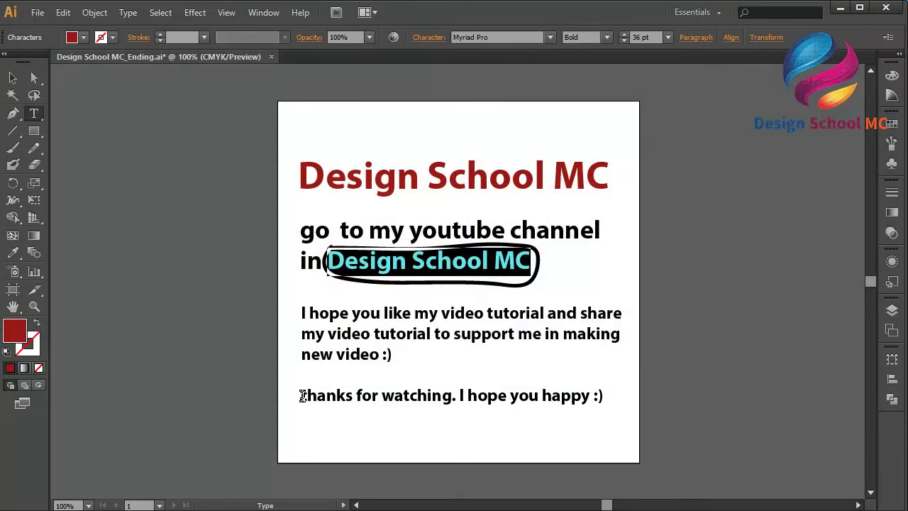
pyautogui.click(362, 314)
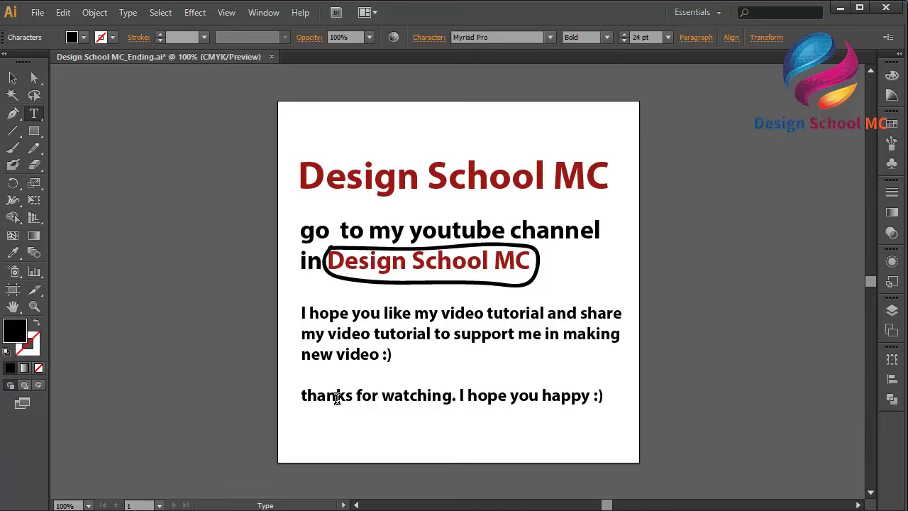
# Recolour the closing thanks for watching line to green #117500.
pyautogui.moveTo(306, 395); pyautogui.dragTo(655, 383)
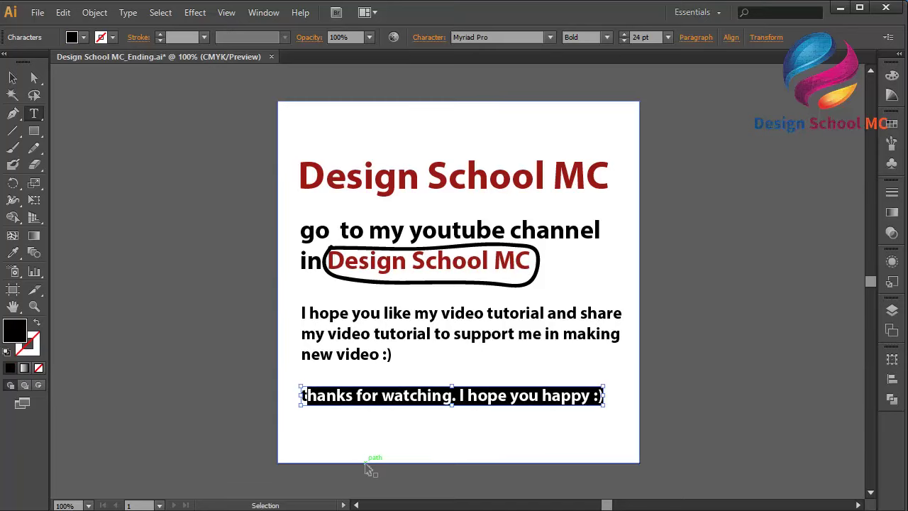
pyautogui.press('Escape')
pyautogui.hotkey('ctrl', 'a')
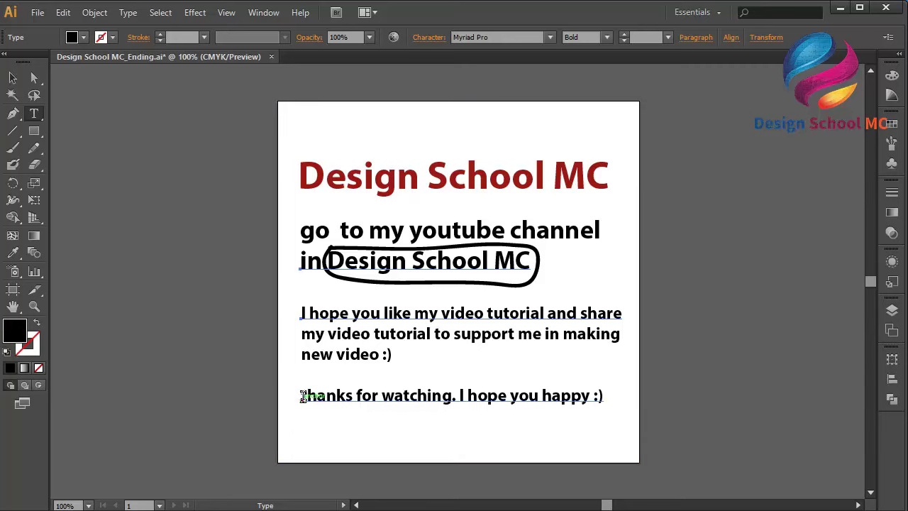
pyautogui.moveTo(302, 395); pyautogui.dragTo(618, 405)
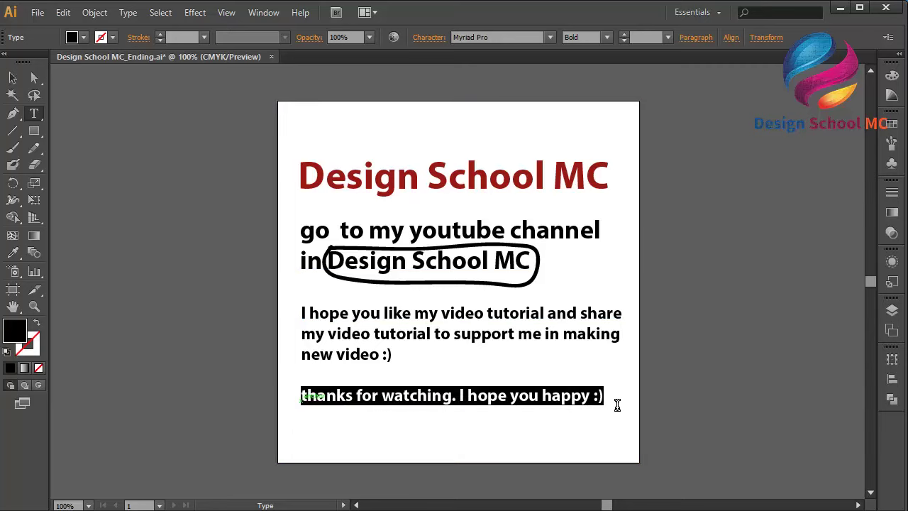
pyautogui.doubleClick(16, 334)
pyautogui.moveTo(437, 243); pyautogui.dragTo(442, 269)
pyautogui.moveTo(470, 320); pyautogui.dragTo(470, 298)
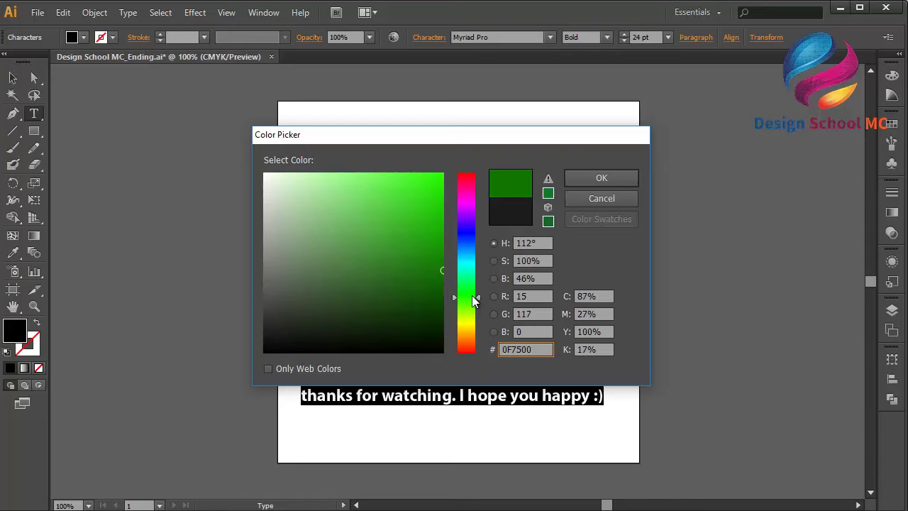
pyautogui.click(620, 175)
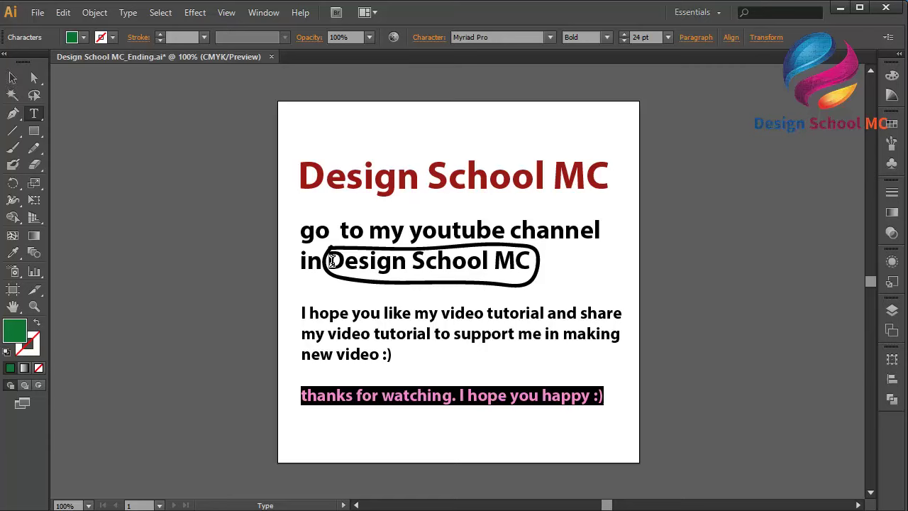
# Set the circled Design School MC words to dark red #720000 and exit text editing.
pyautogui.moveTo(332, 261); pyautogui.dragTo(554, 266)
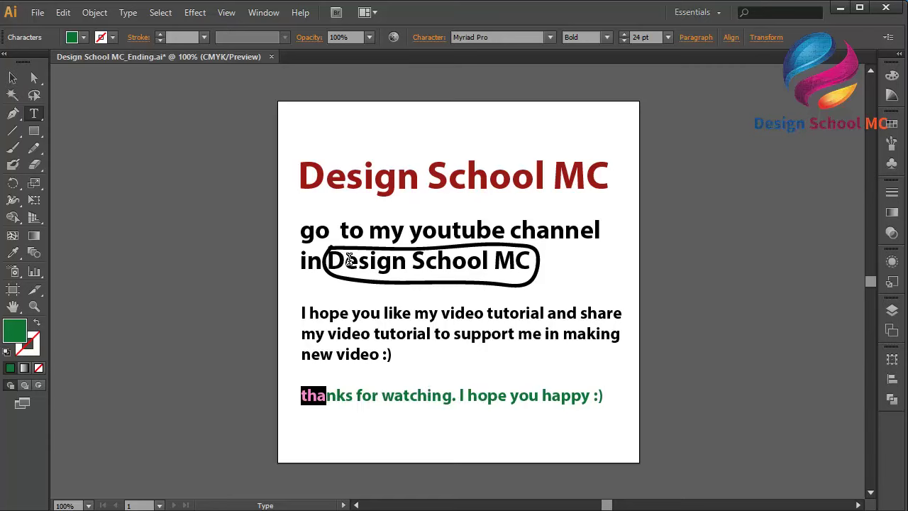
pyautogui.click(520, 259)
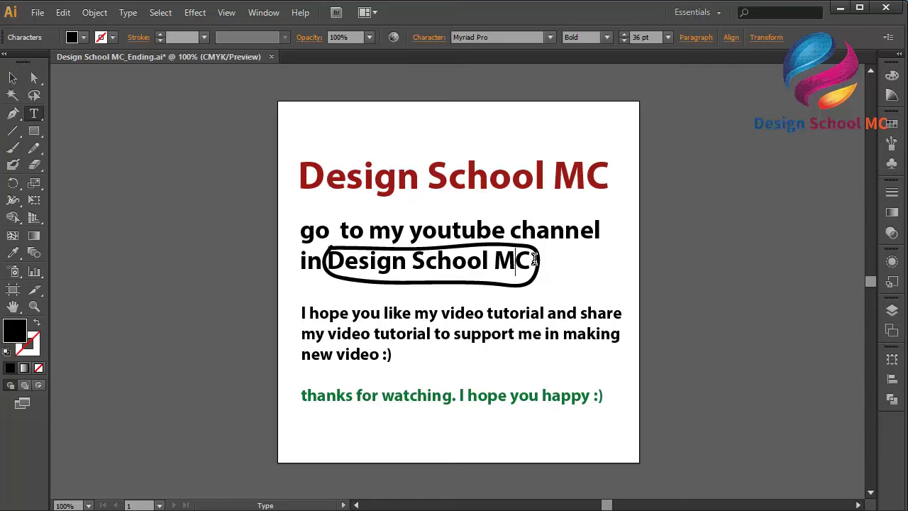
pyautogui.moveTo(532, 261); pyautogui.dragTo(329, 260)
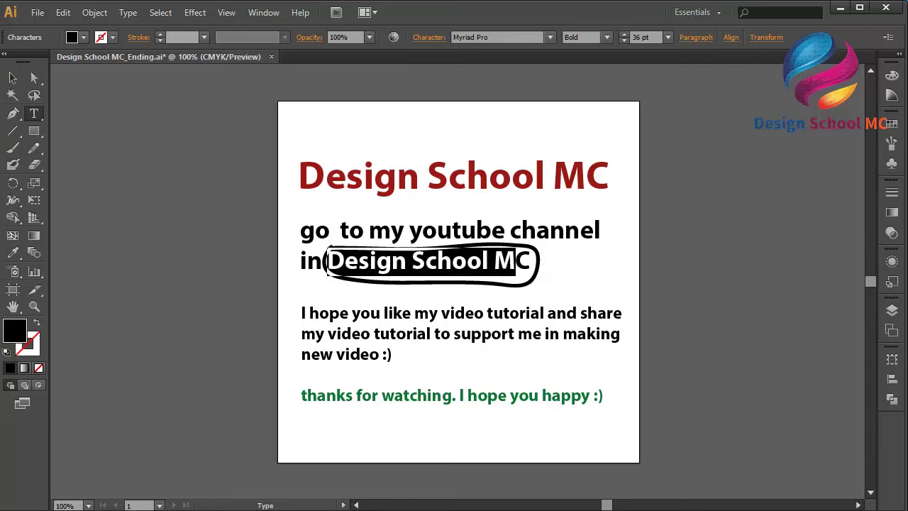
pyautogui.doubleClick(16, 330)
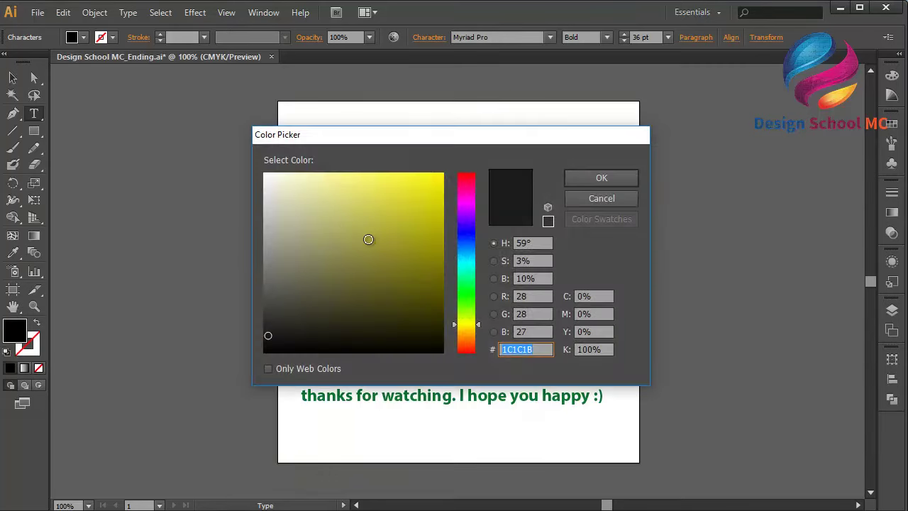
pyautogui.write('720000')
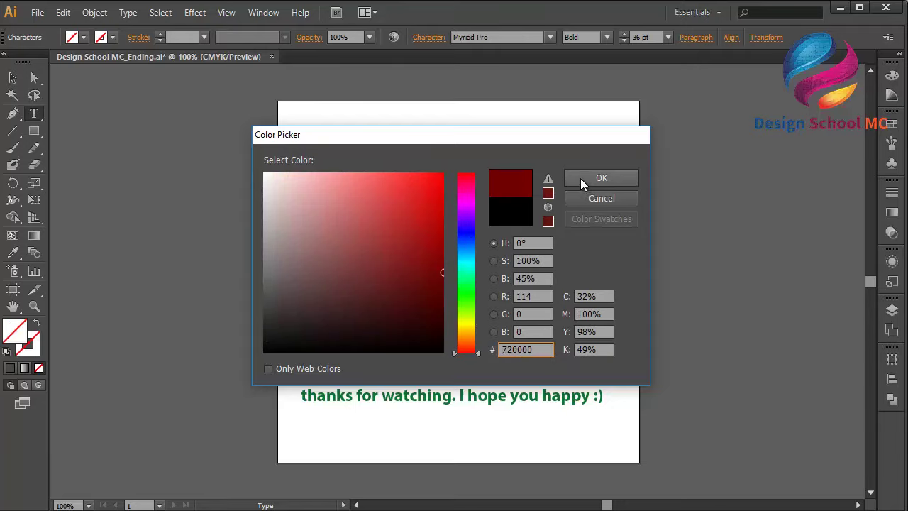
pyautogui.click(580, 178)
pyautogui.click(13, 77)
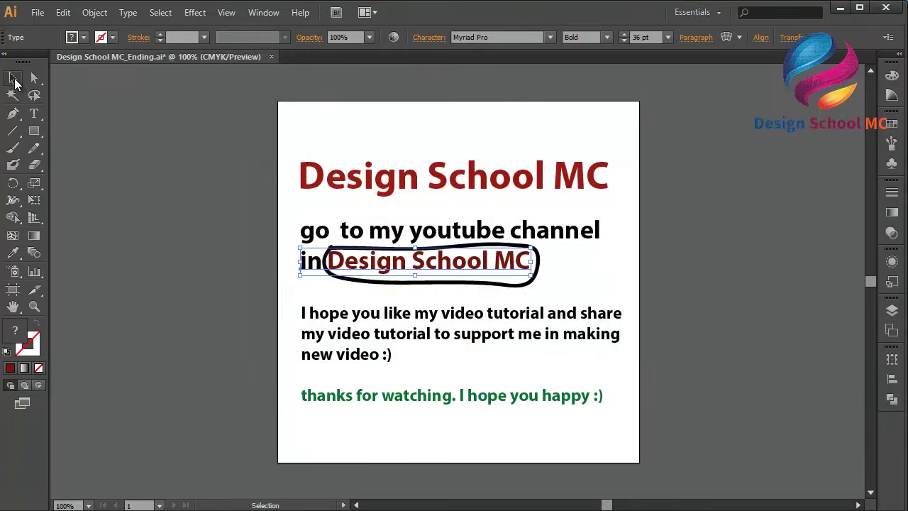